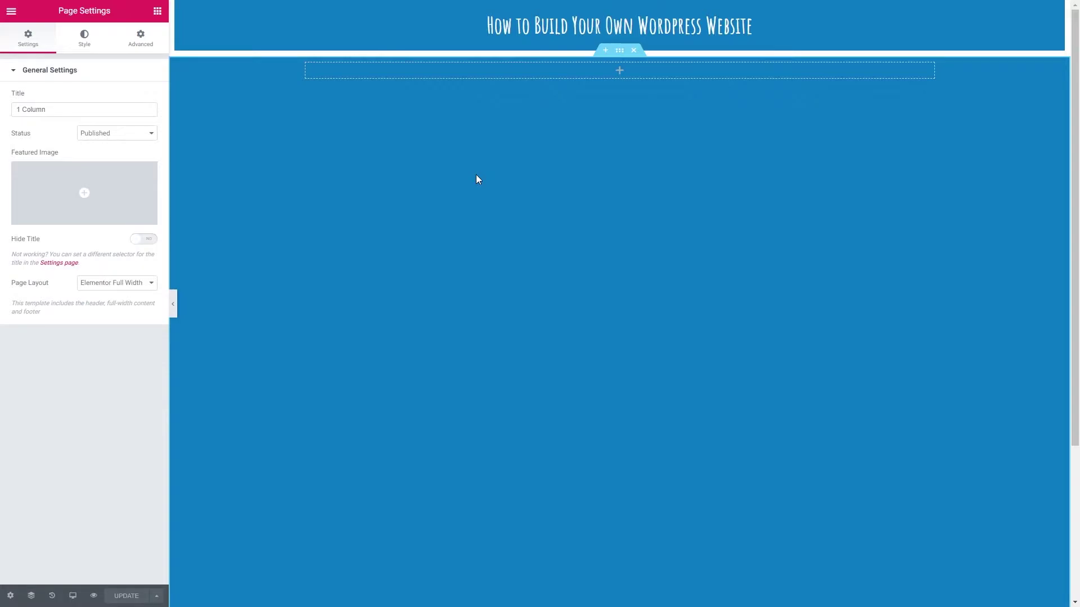
Step: Show the Elements widget list in the Elementor panel beside the empty blue section
left_click(157, 12)
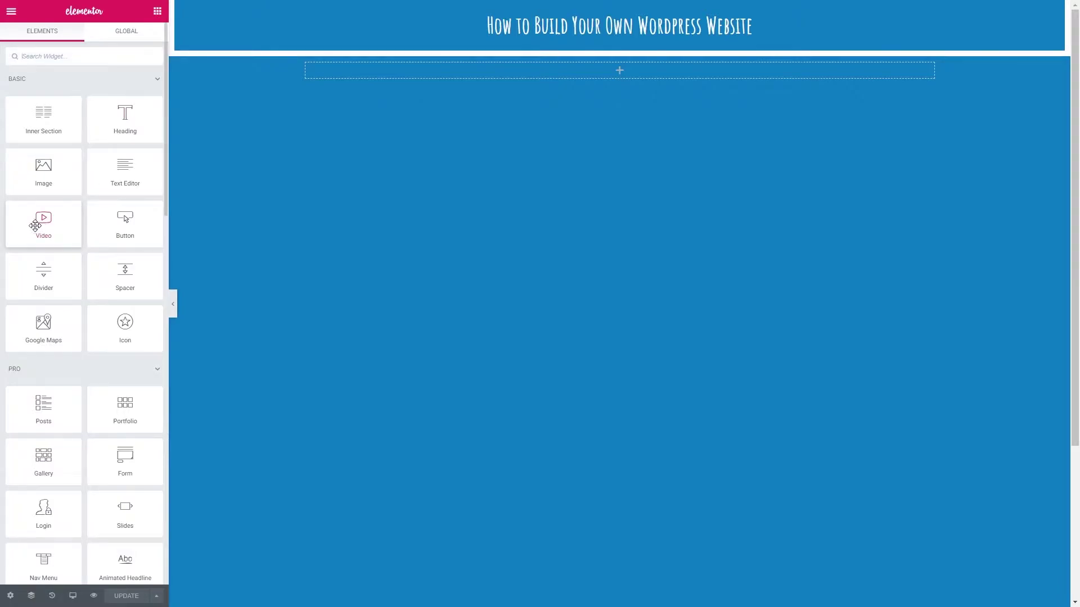
Step: Add a Video widget to the empty one-column section and show its Advanced spacing settings
left_click_drag(35, 225, 494, 69)
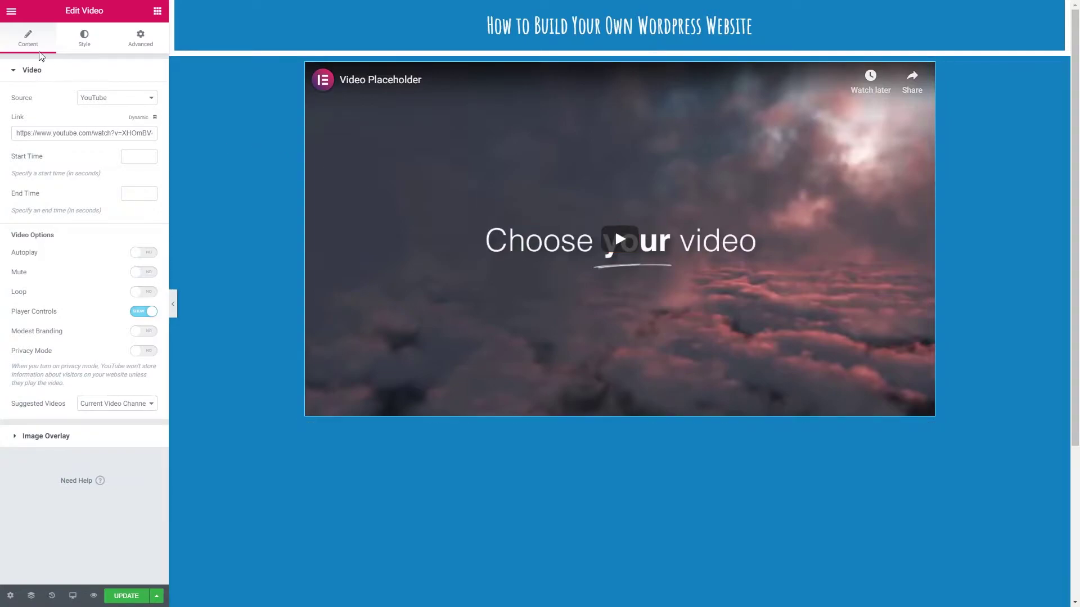
left_click(137, 38)
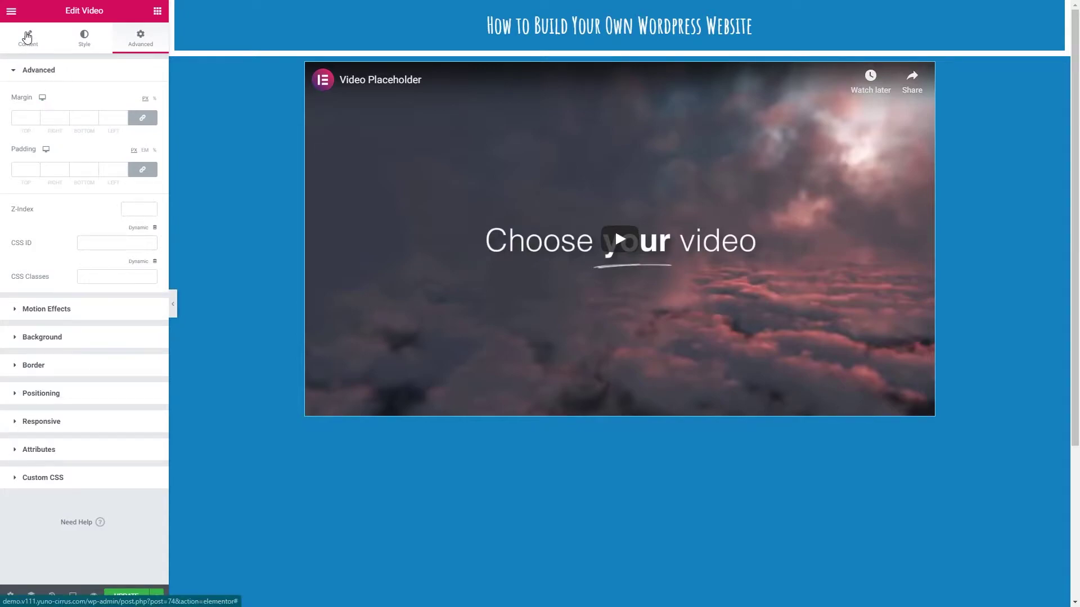
Step: Switch the video Source to Self Hosted, then set it back to YouTube
left_click(27, 37)
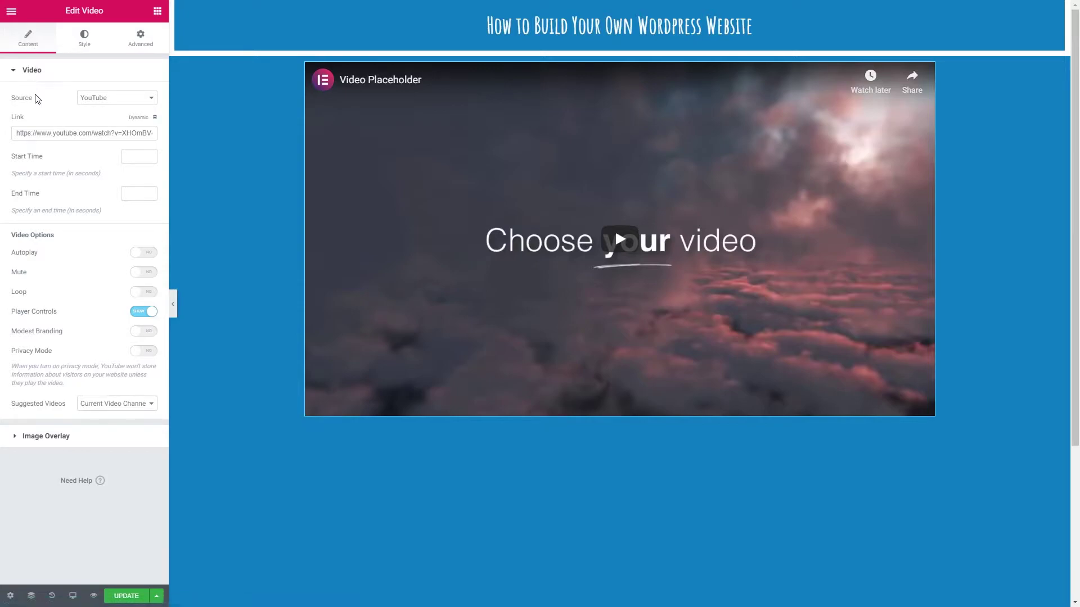
left_click(111, 100)
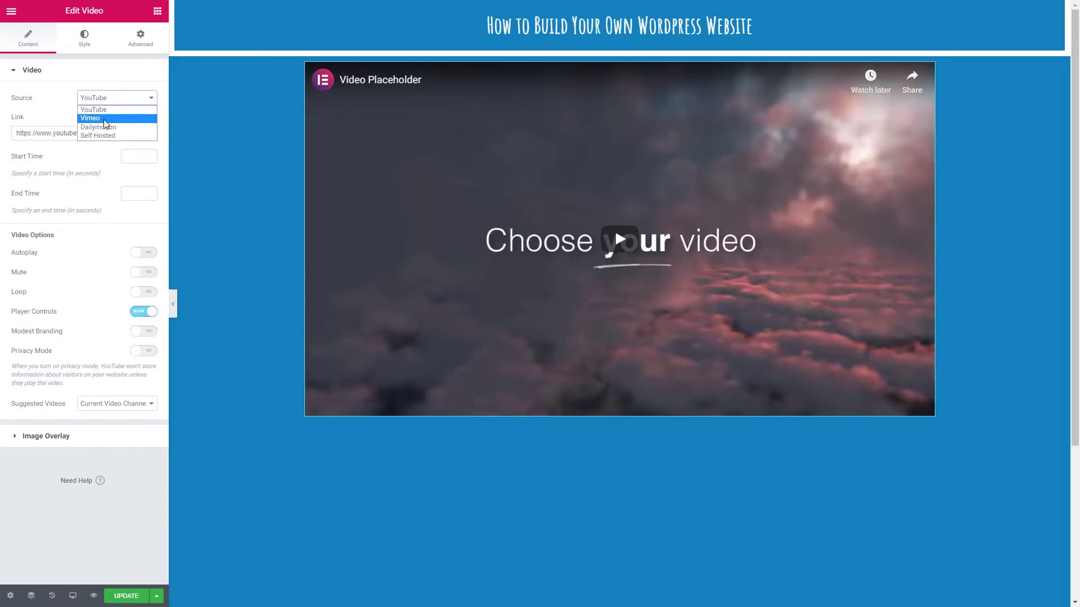
left_click(101, 136)
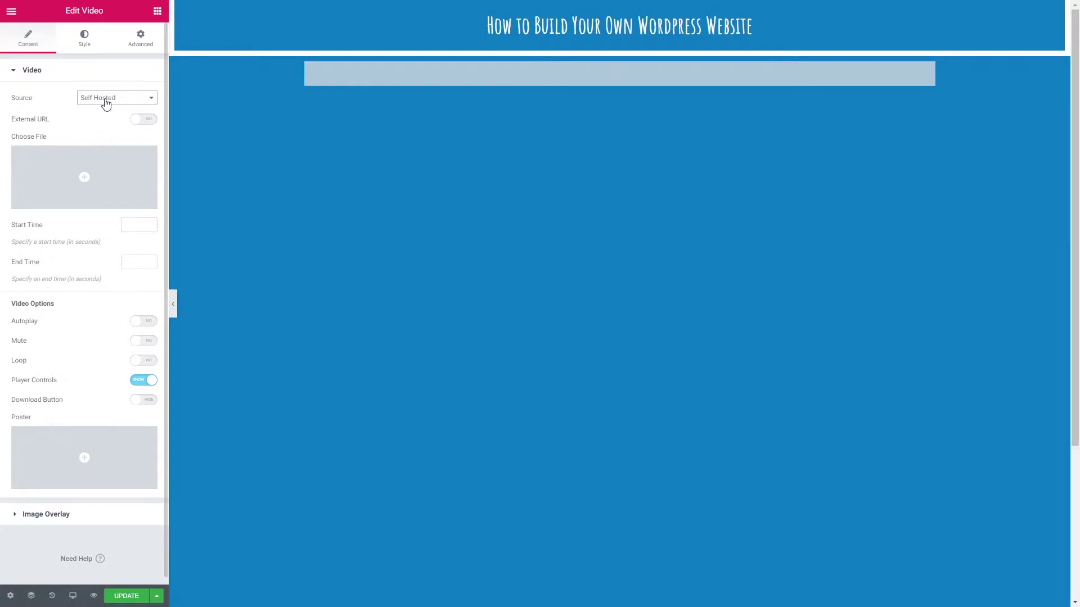
left_click(106, 100)
left_click(105, 107)
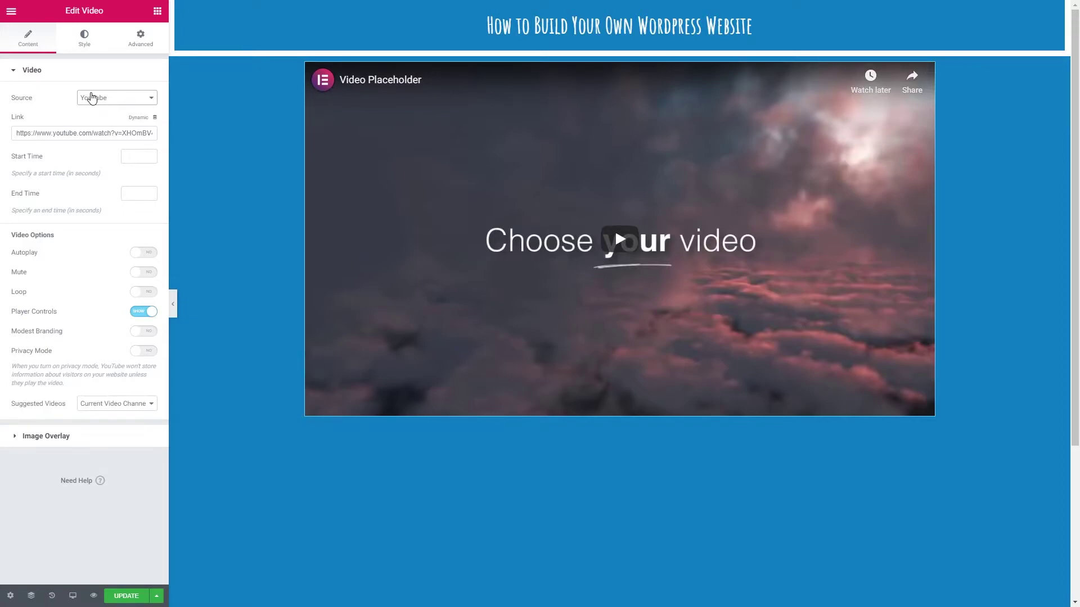
left_click_drag(18, 134, 136, 134)
left_click(135, 134)
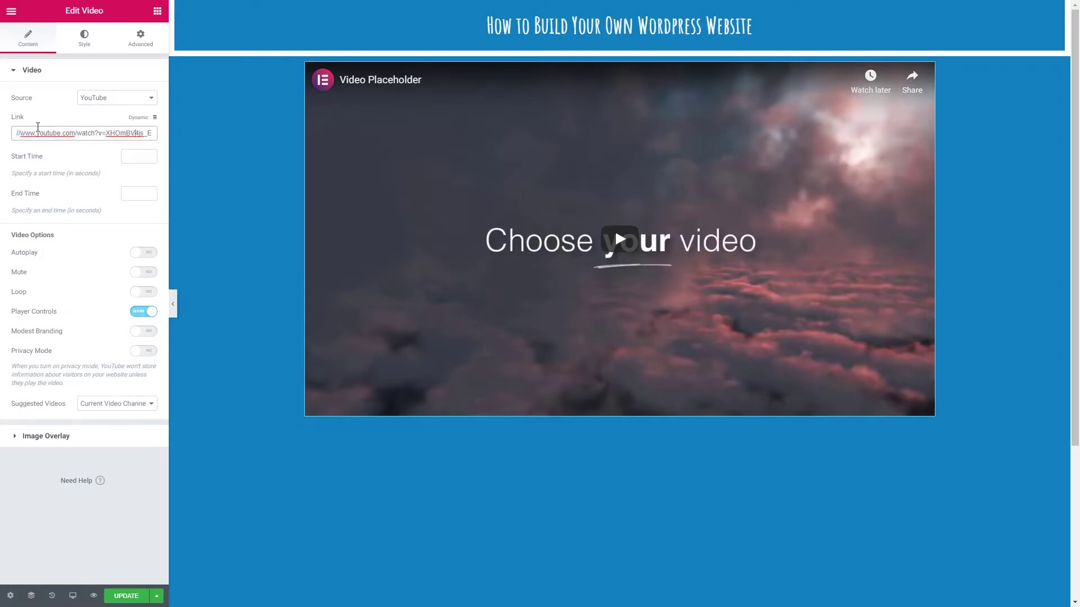
key("Tab")
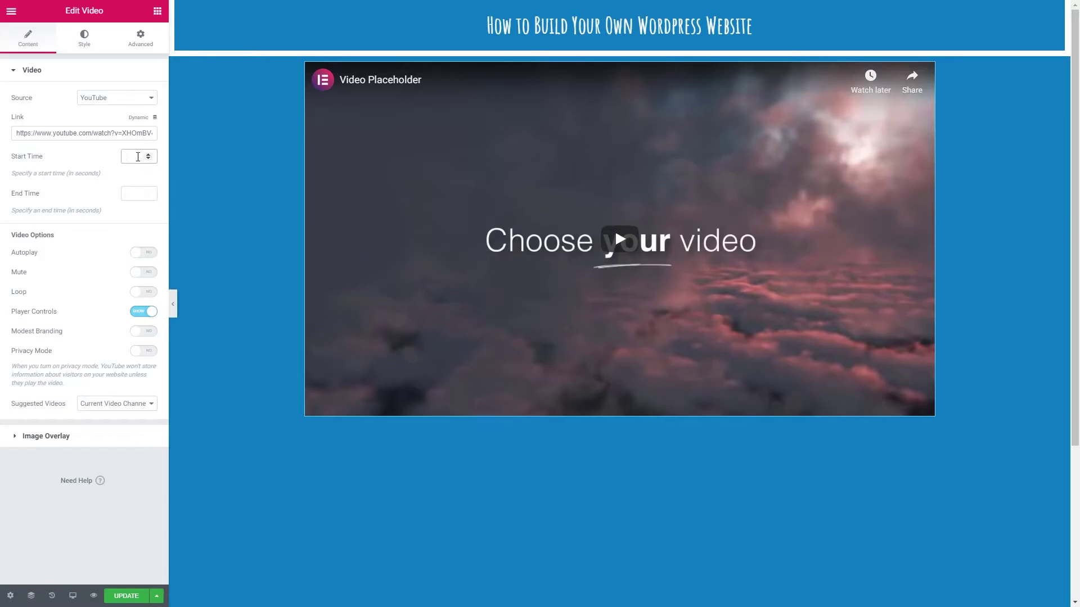
left_click(138, 156)
type("5")
left_click(136, 192)
type("10")
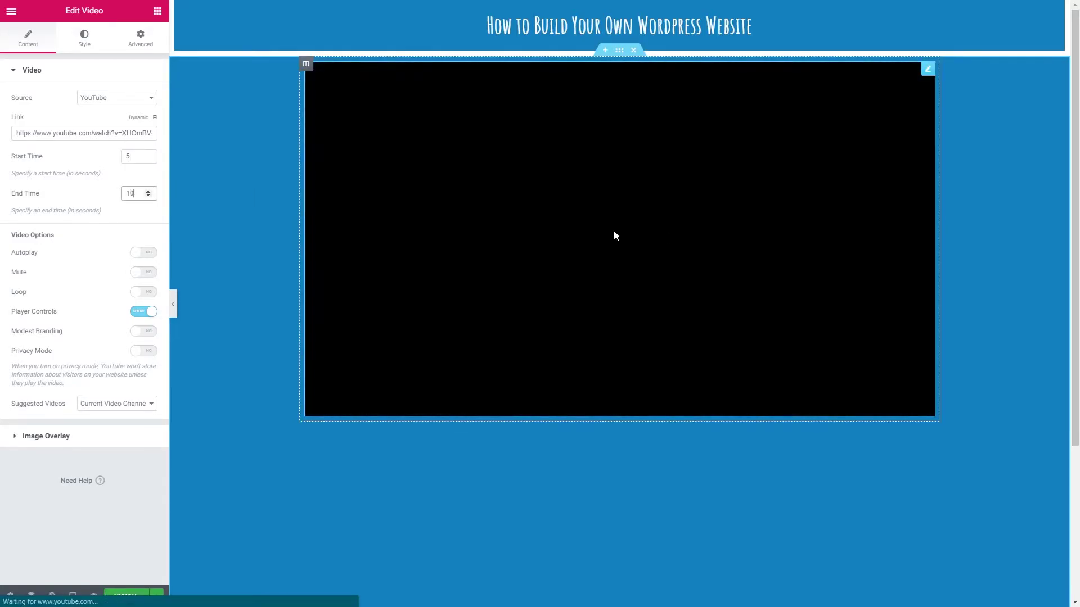
left_click(615, 235)
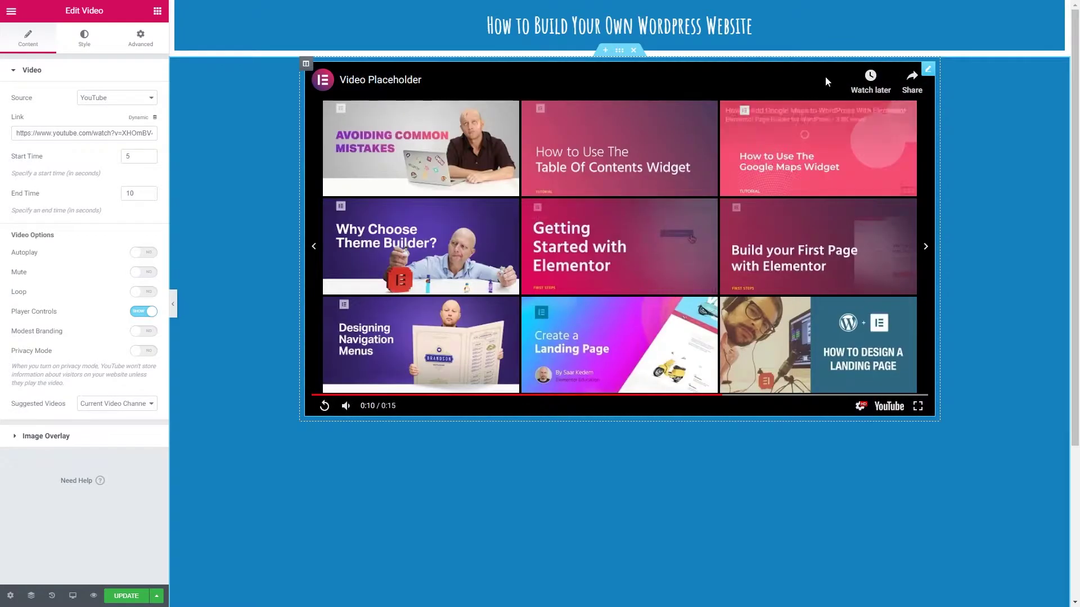
left_click(324, 405)
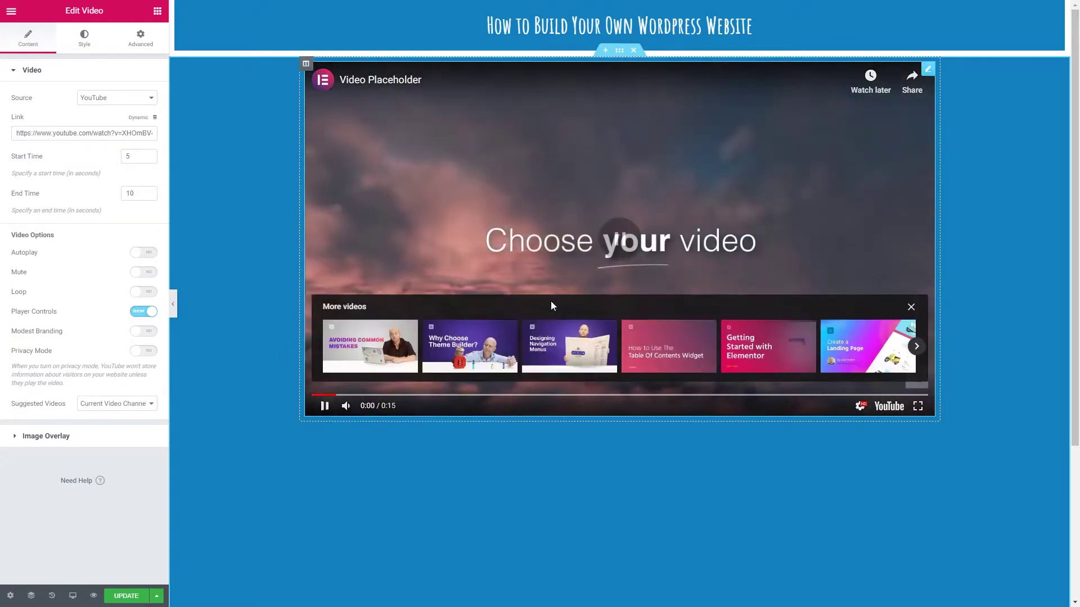
left_click_drag(138, 157, 96, 162)
key("BackSpace")
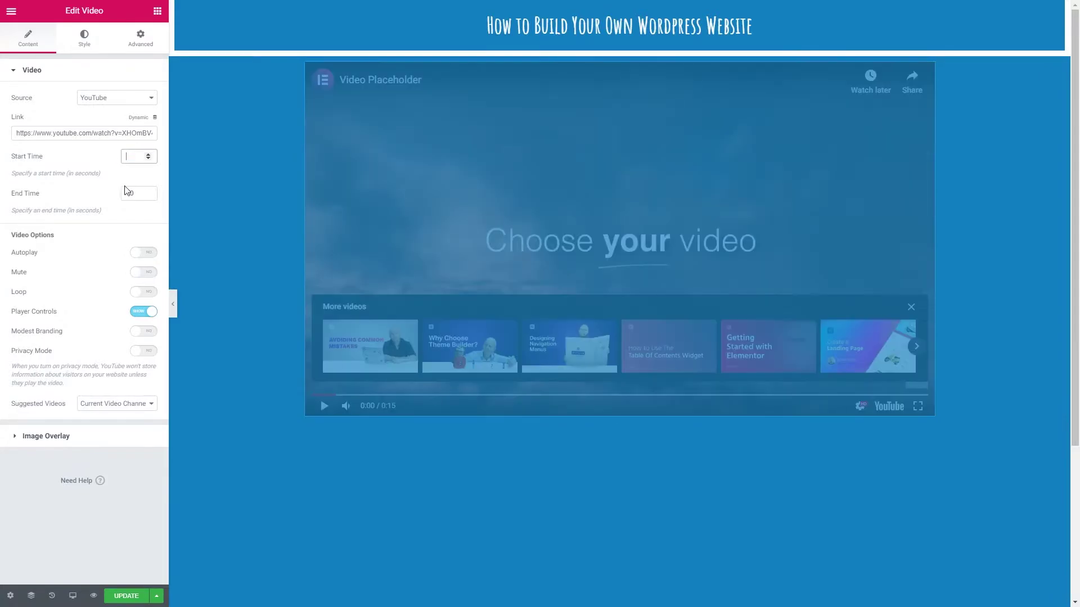
double_click(128, 194)
key("BackSpace")
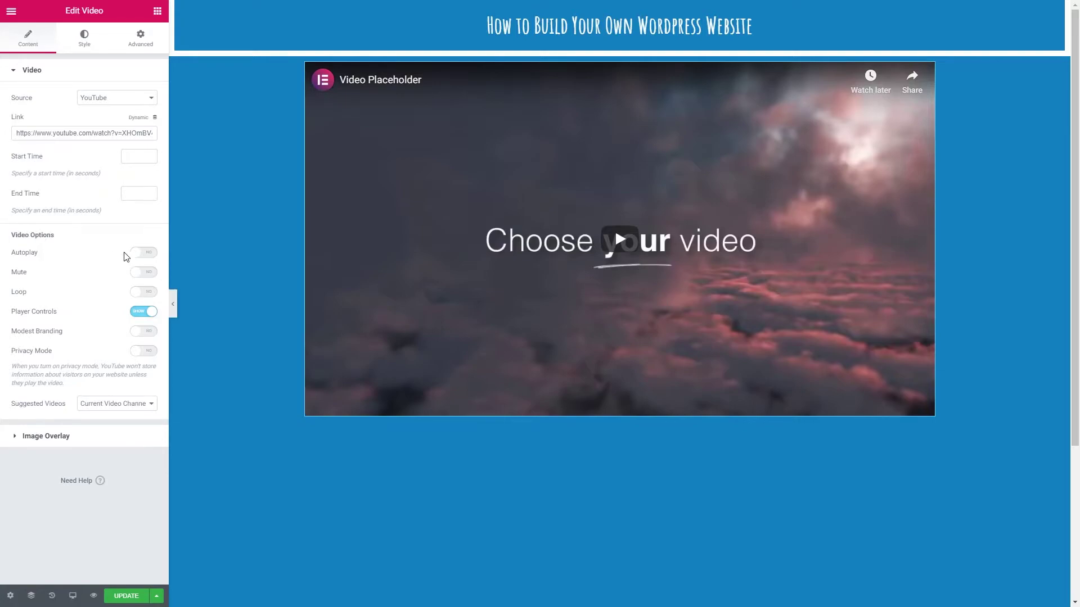
left_click(145, 254)
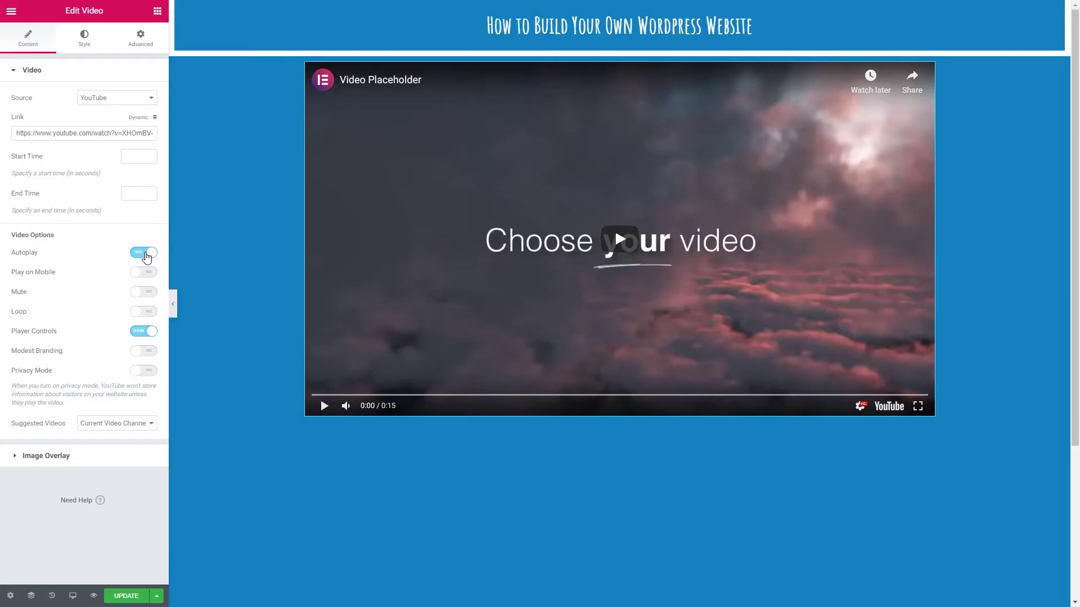
left_click(145, 253)
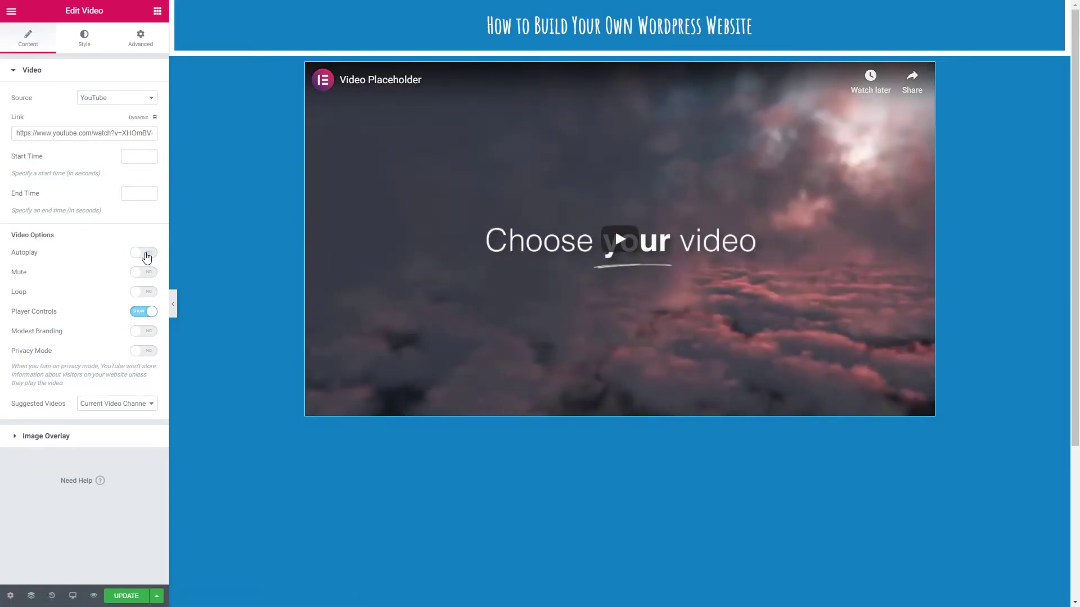
left_click(142, 292)
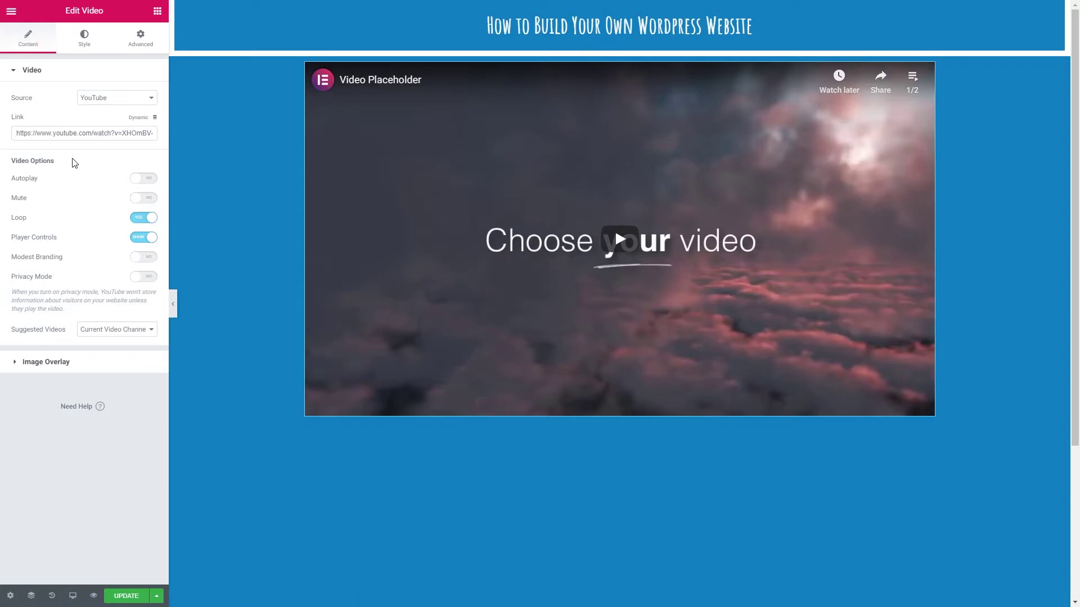
left_click(143, 219)
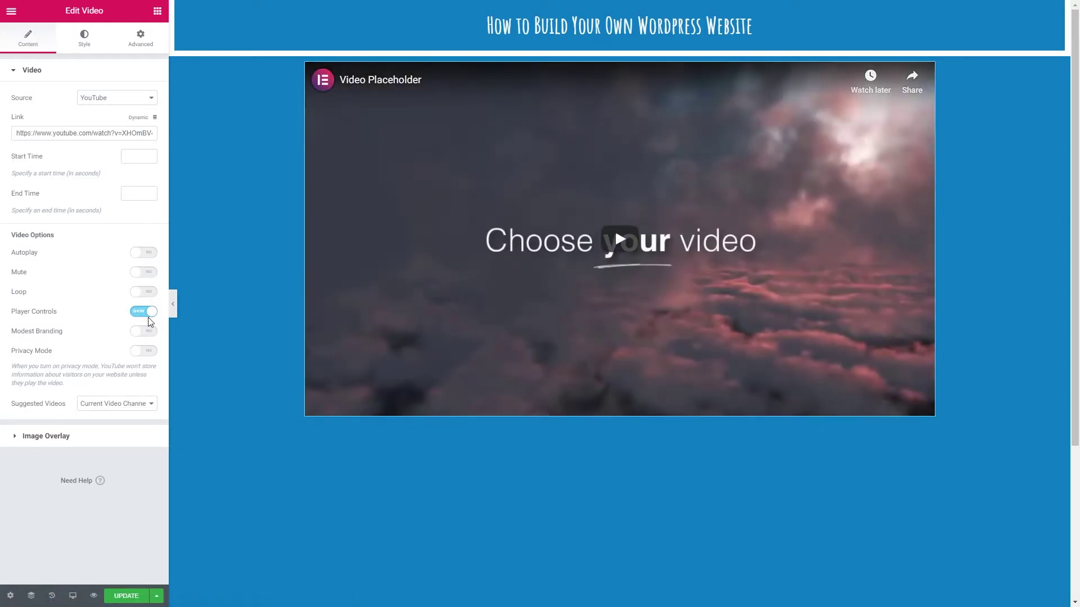
left_click(529, 344)
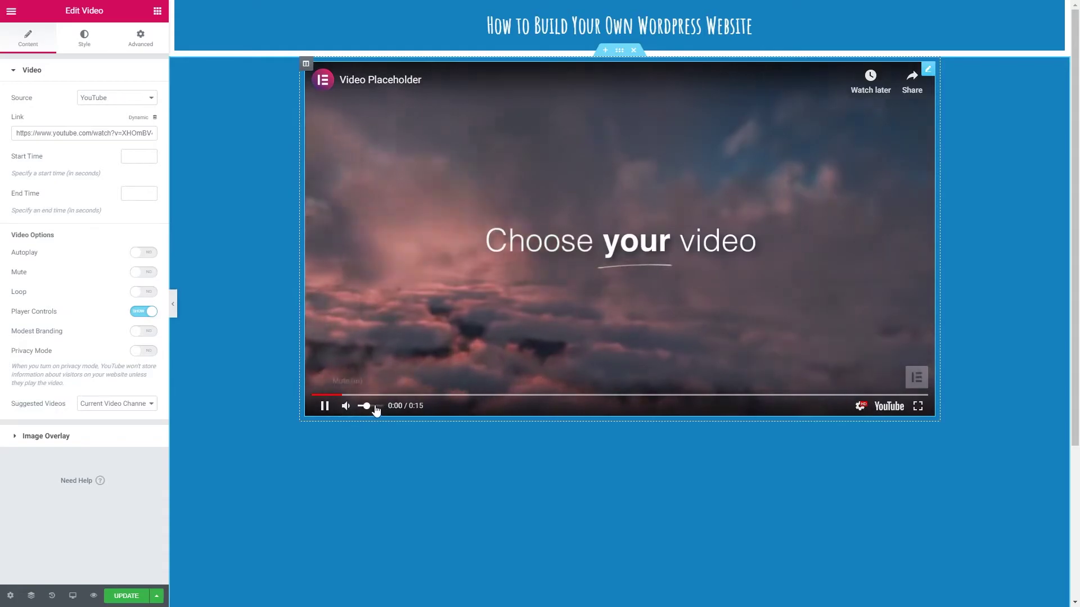
left_click(607, 264)
left_click(147, 317)
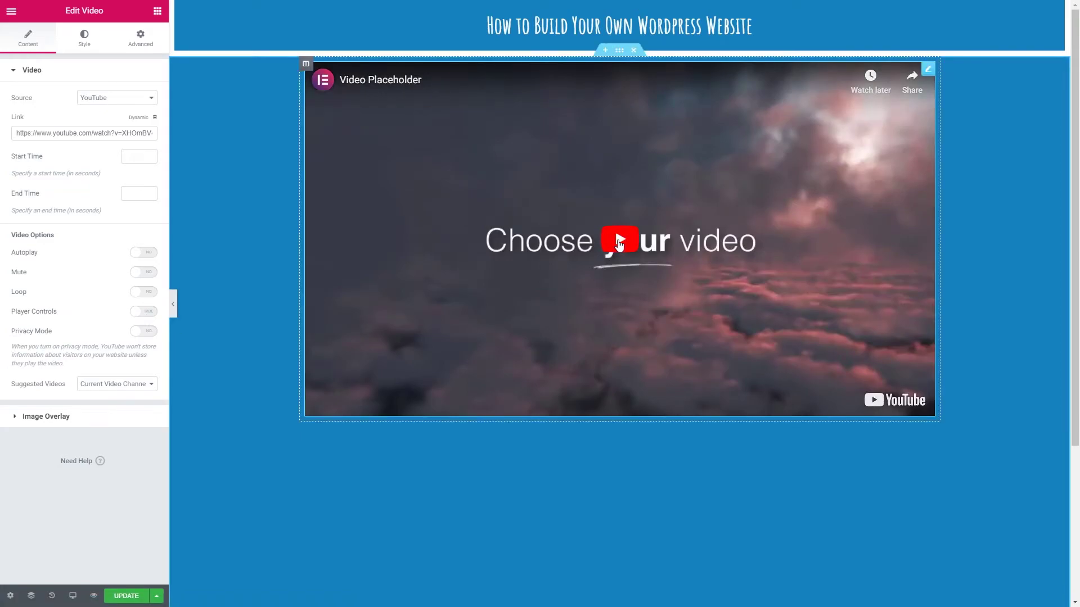
left_click(618, 245)
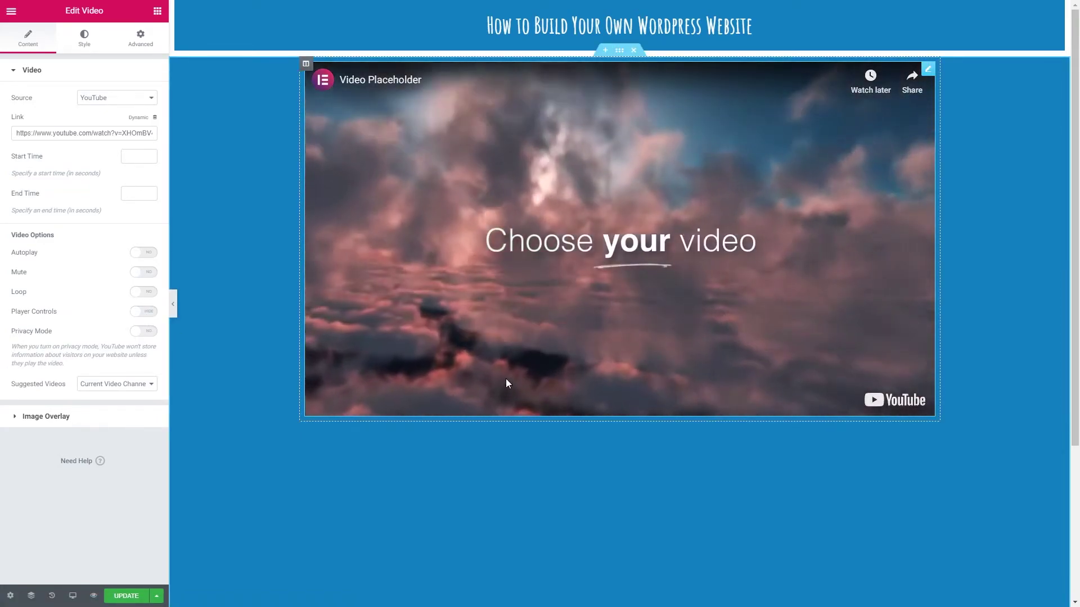
left_click(689, 291)
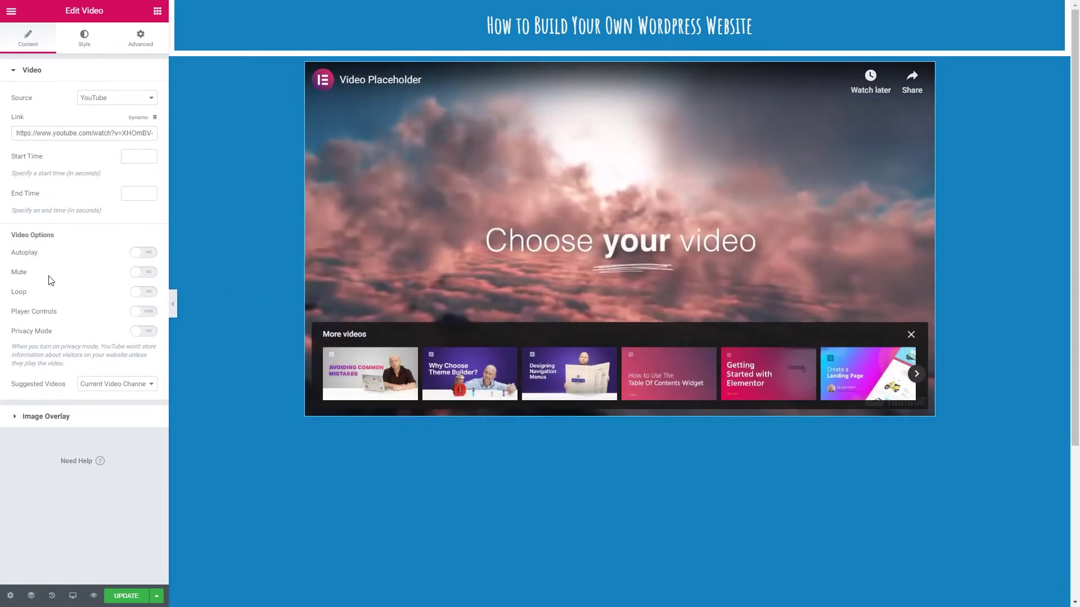
left_click(143, 311)
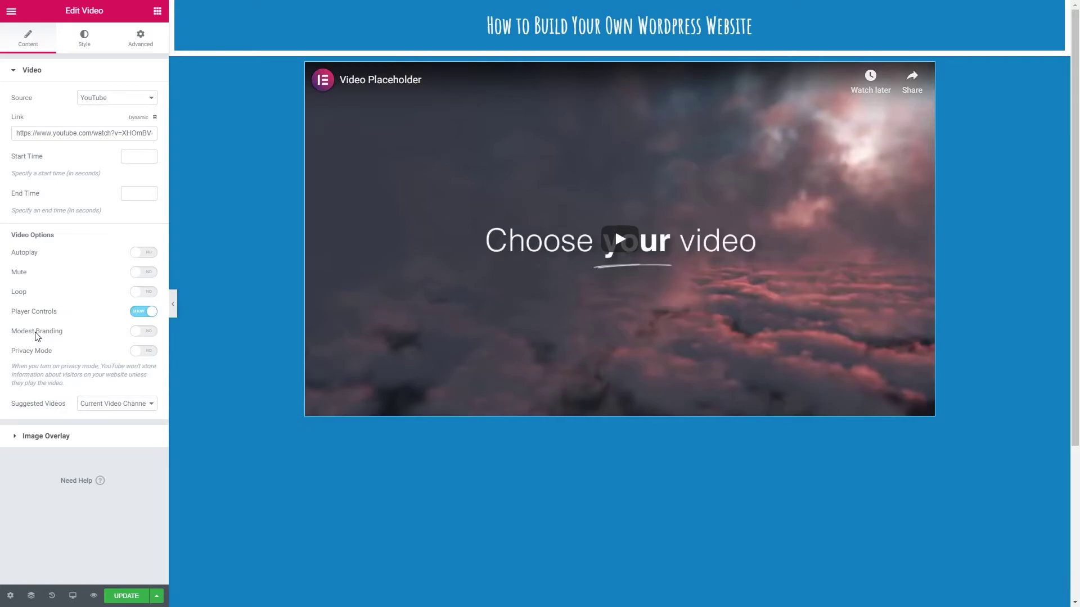
Step: Turn on Modest Branding, then play and pause the video preview
left_click(144, 333)
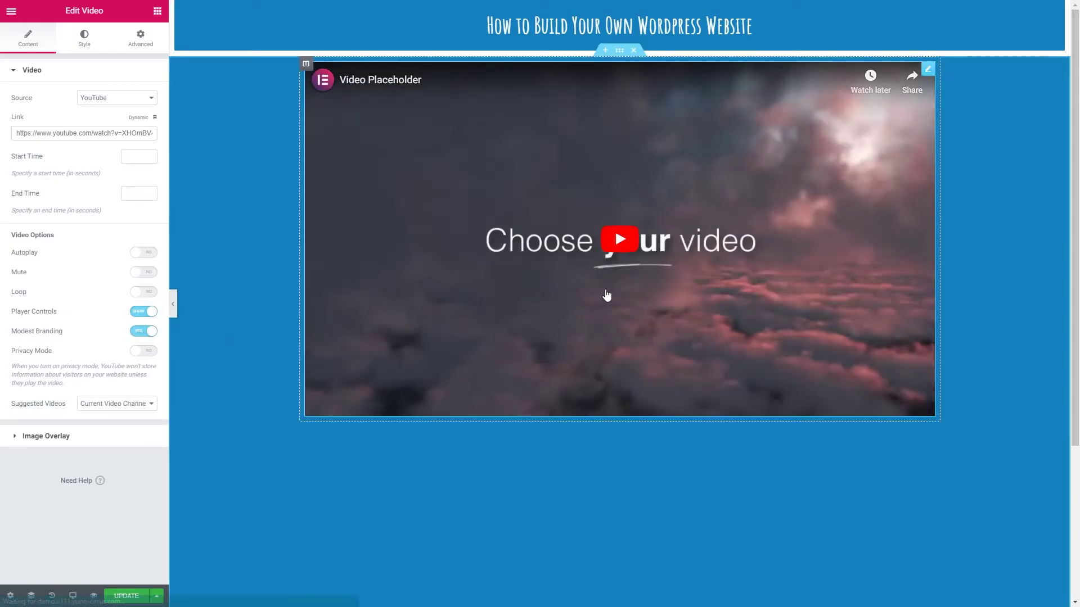
left_click(621, 238)
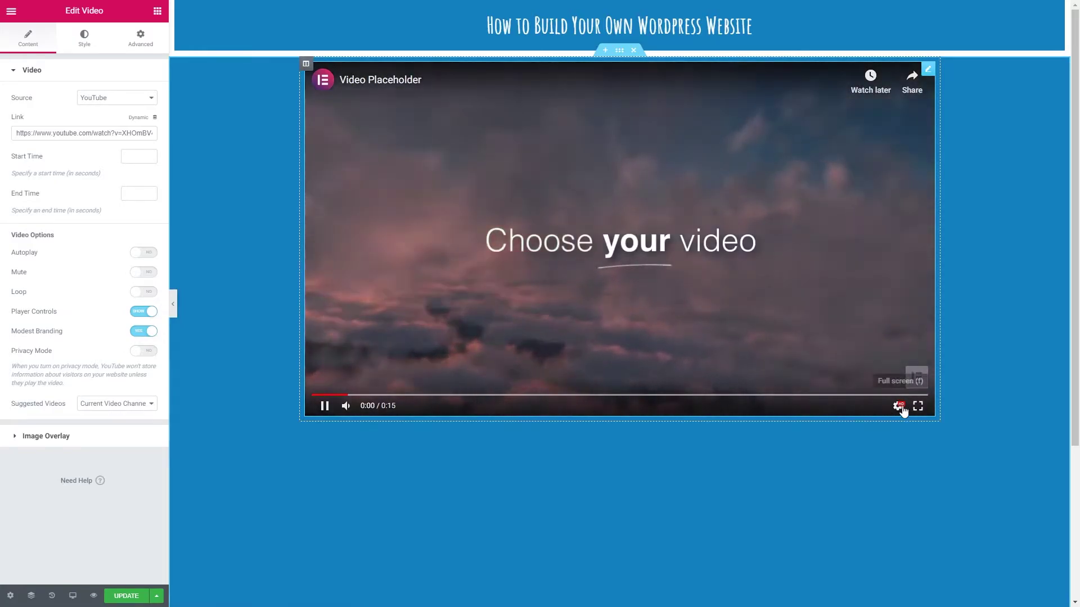
left_click(630, 268)
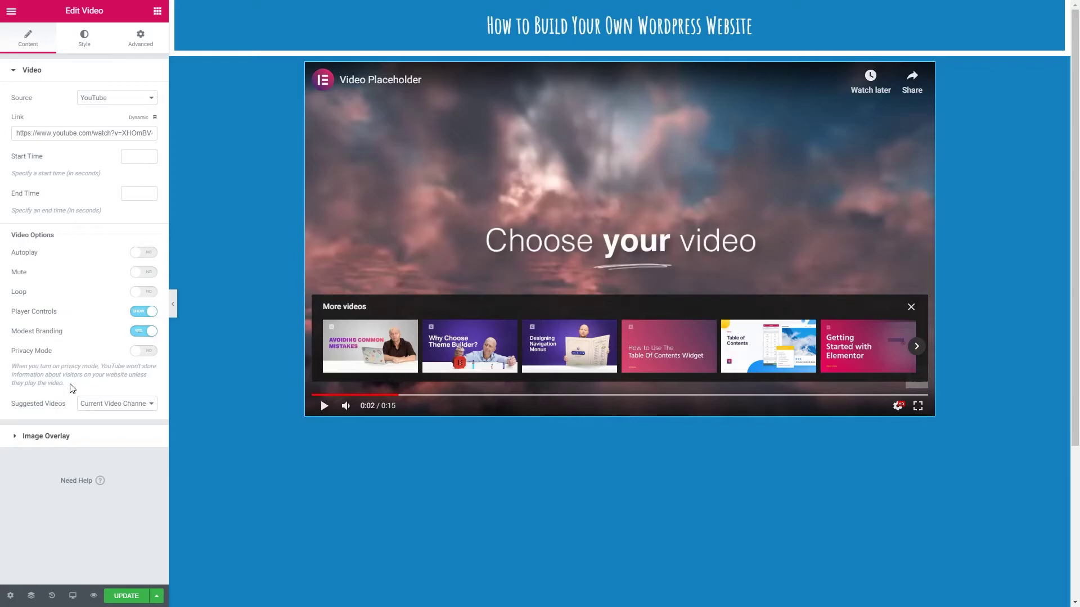
Step: Test Privacy Mode by toggling it on and off several times, leaving it off
left_click(147, 353)
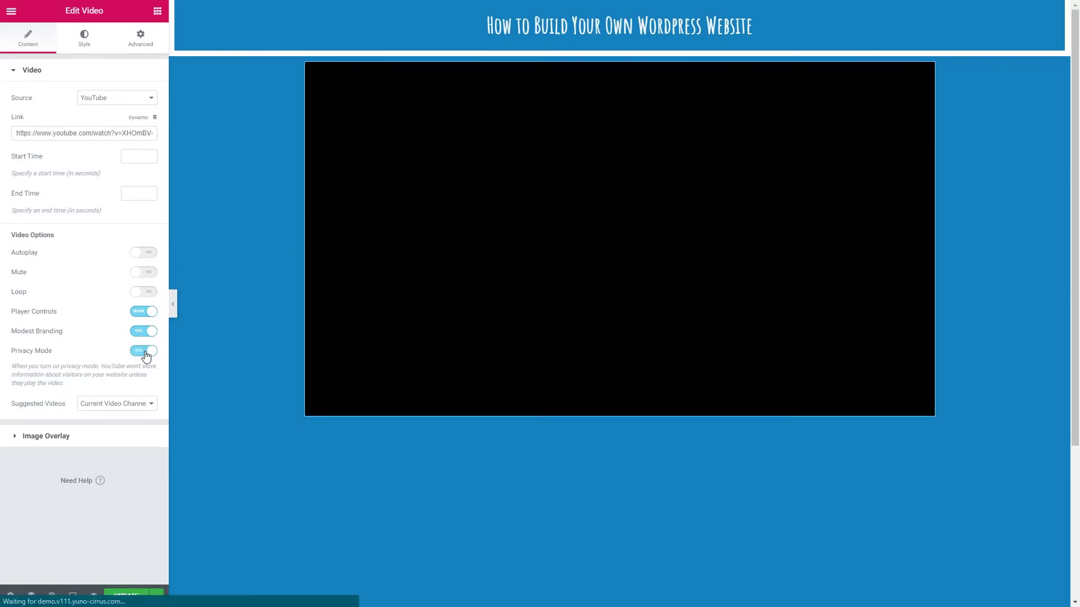
left_click(145, 353)
left_click(145, 354)
left_click(146, 353)
left_click(146, 353)
left_click(145, 353)
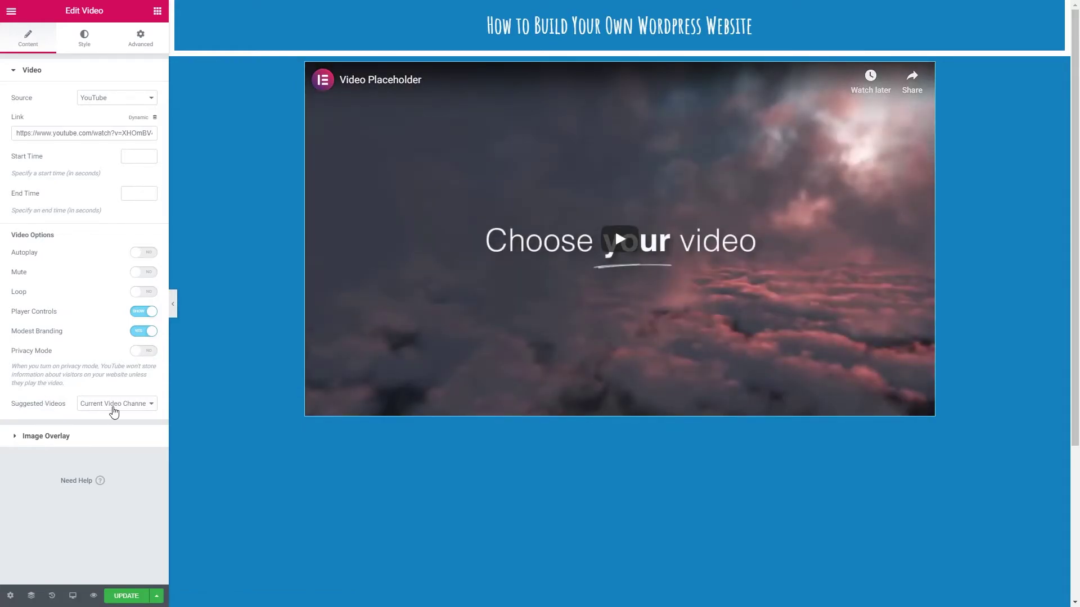
left_click(118, 406)
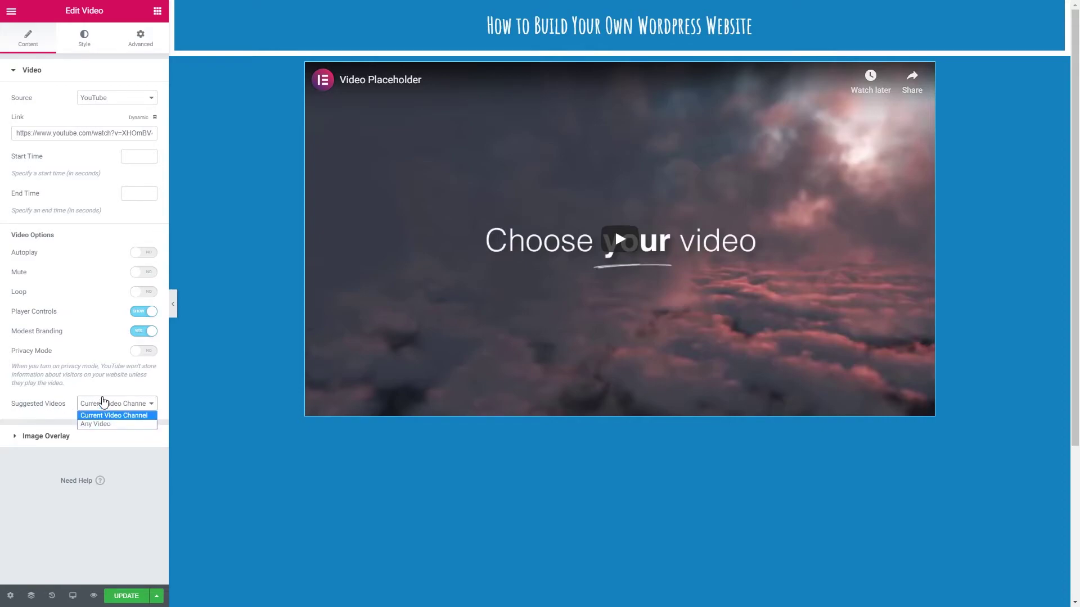
left_click(568, 334)
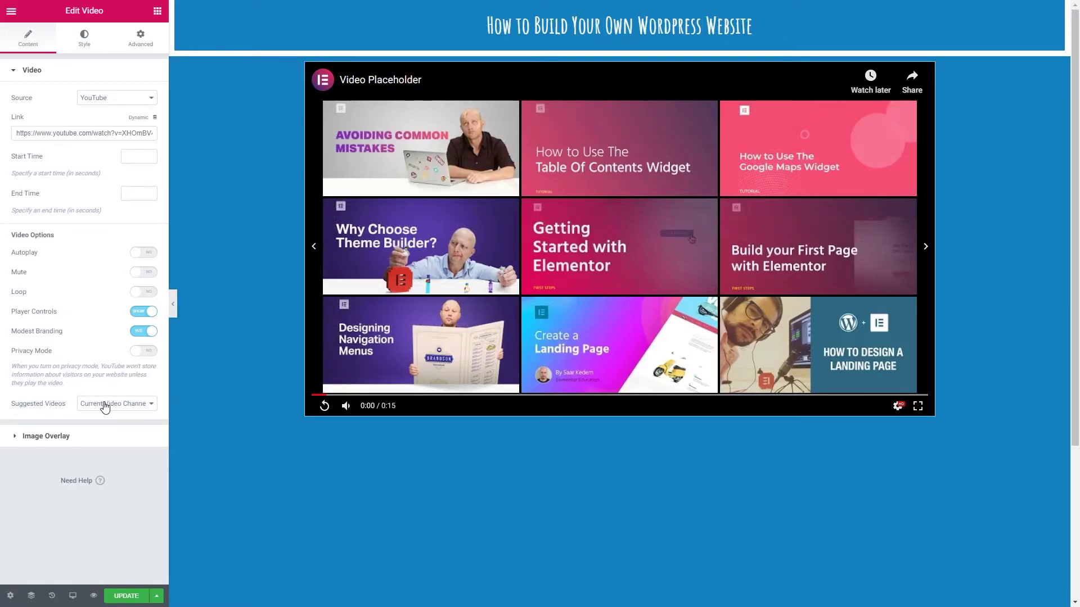
left_click(104, 406)
left_click(102, 431)
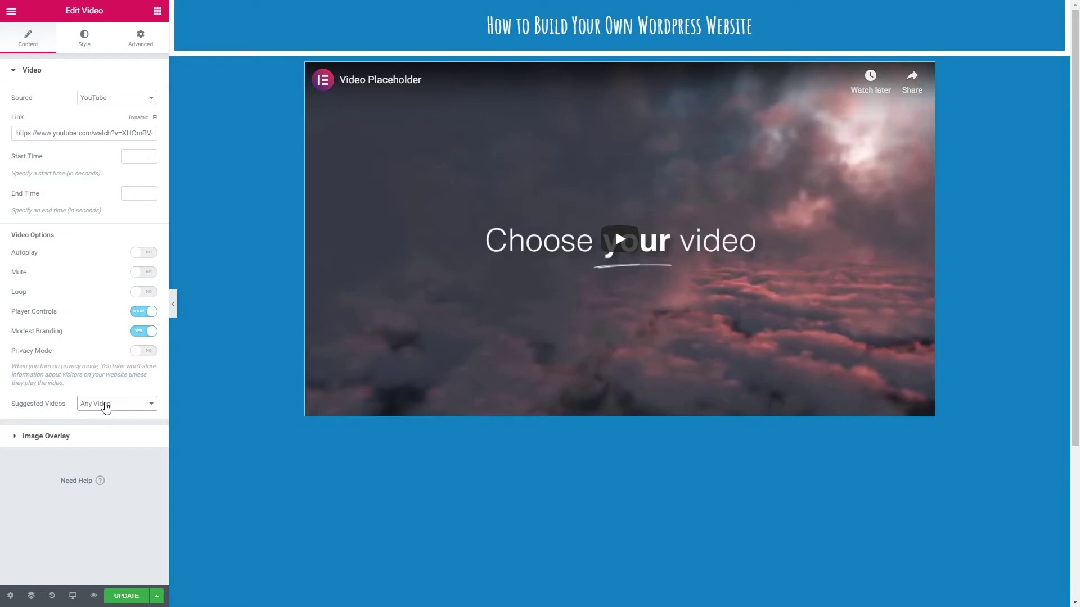
left_click(106, 406)
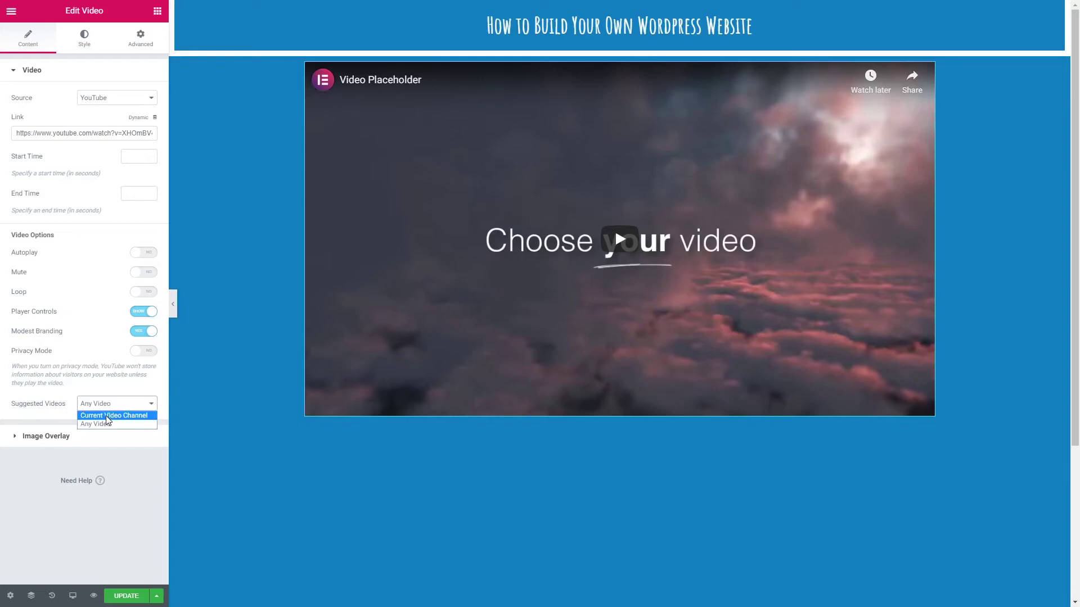
left_click(107, 416)
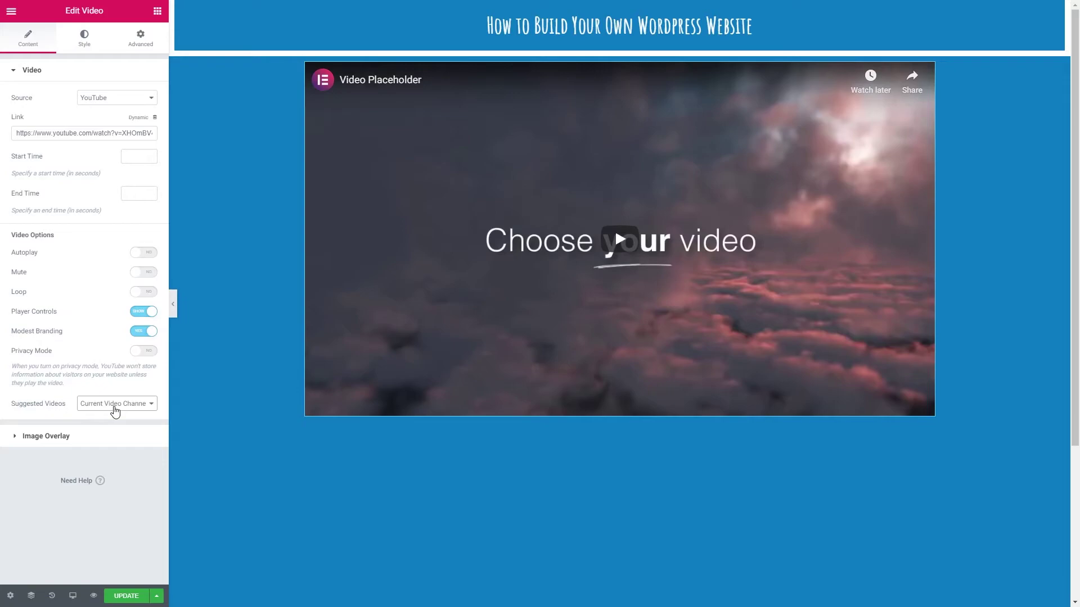
Step: Show an image overlay using the office building photo from the Media Library, with Lazy Load on
left_click(56, 437)
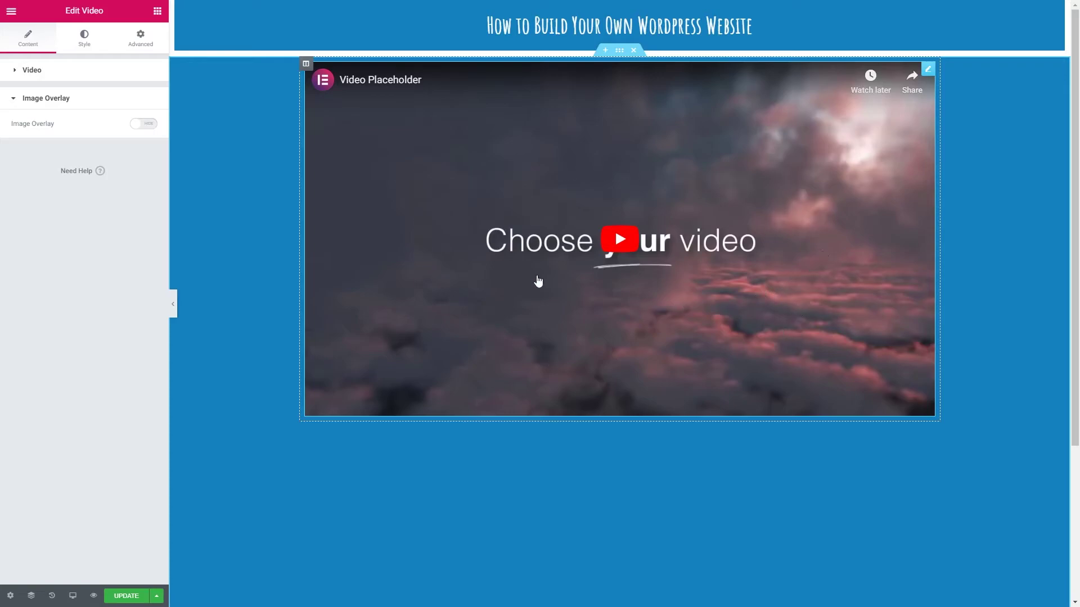
left_click(137, 124)
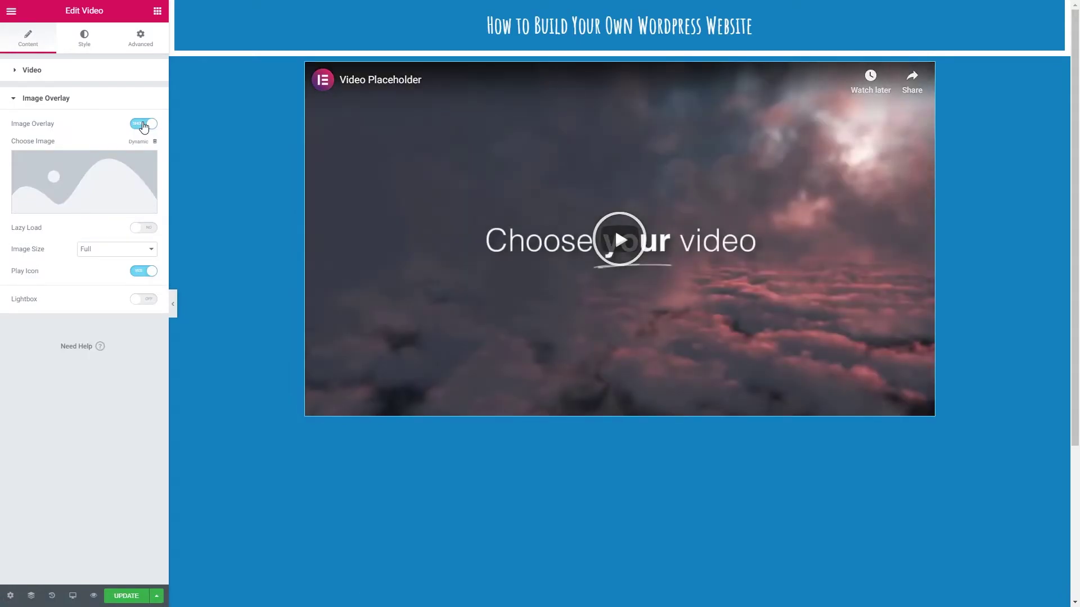
left_click(45, 166)
left_click(70, 156)
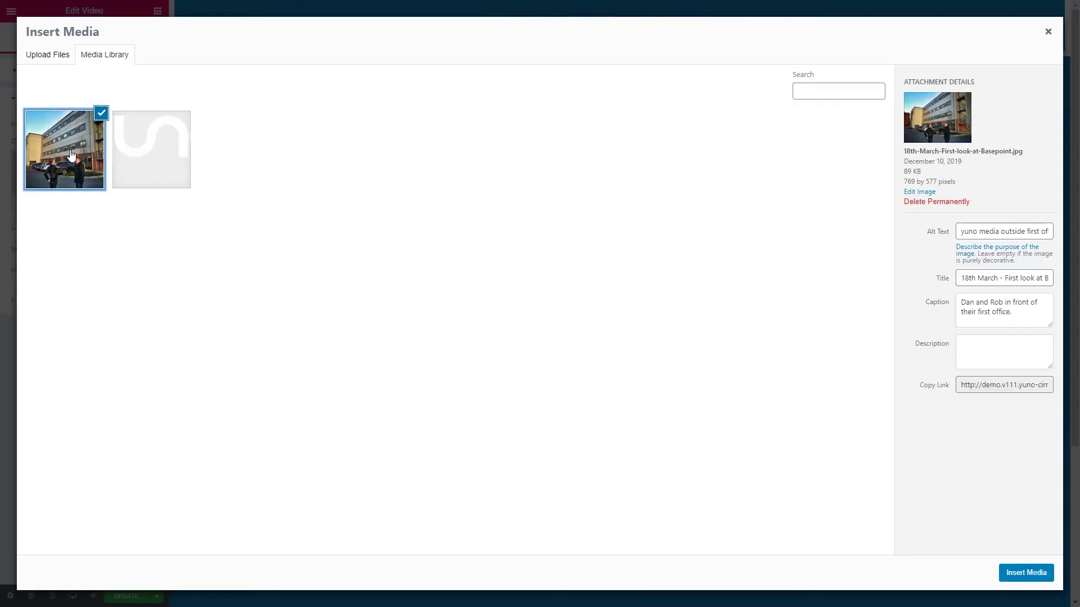
left_click(1027, 572)
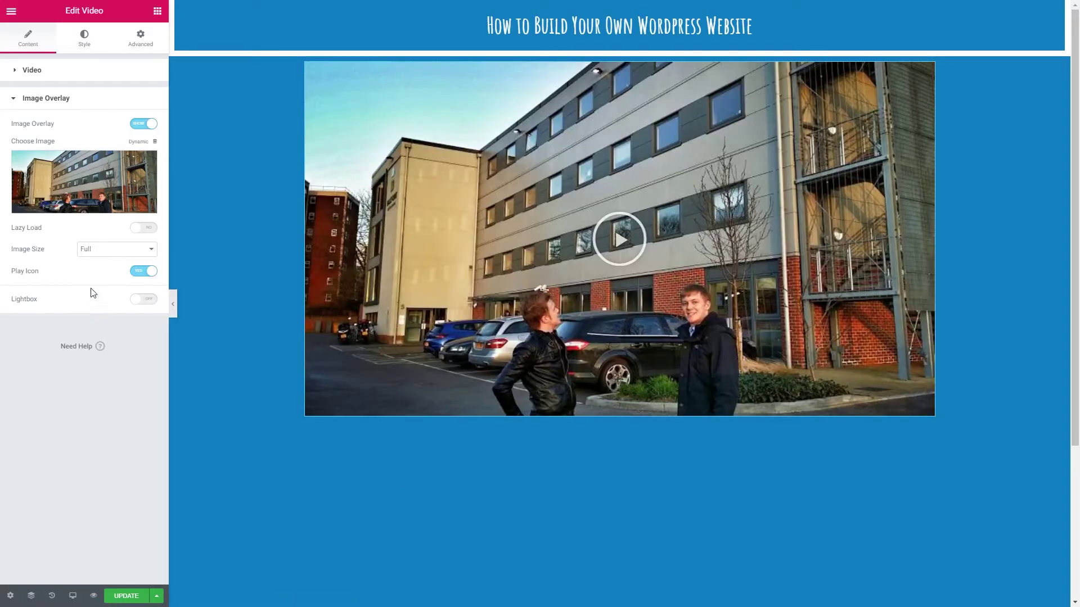
left_click(139, 229)
left_click(119, 249)
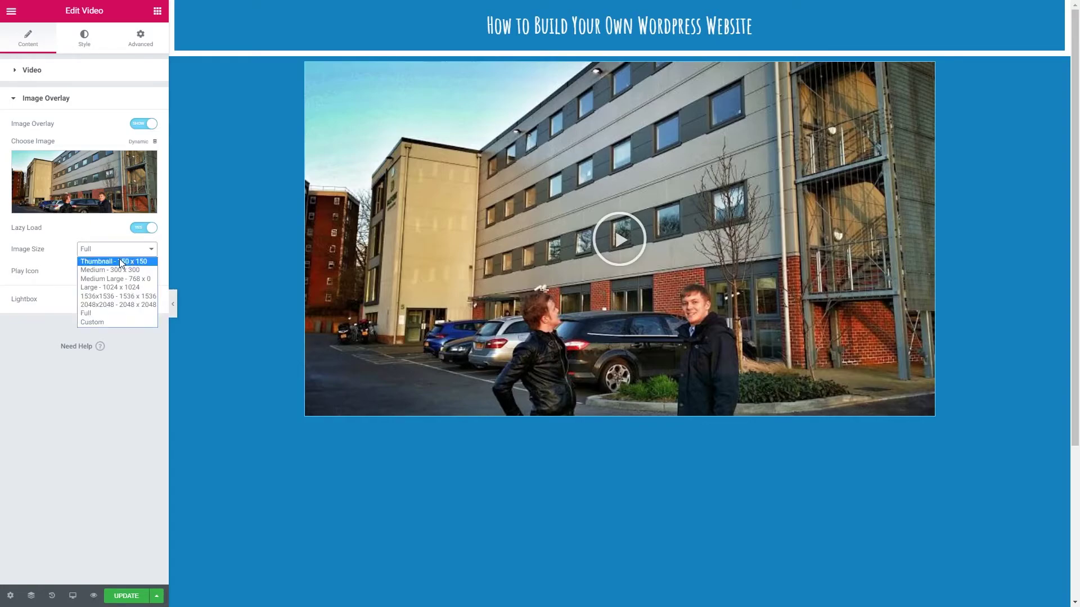
left_click(119, 262)
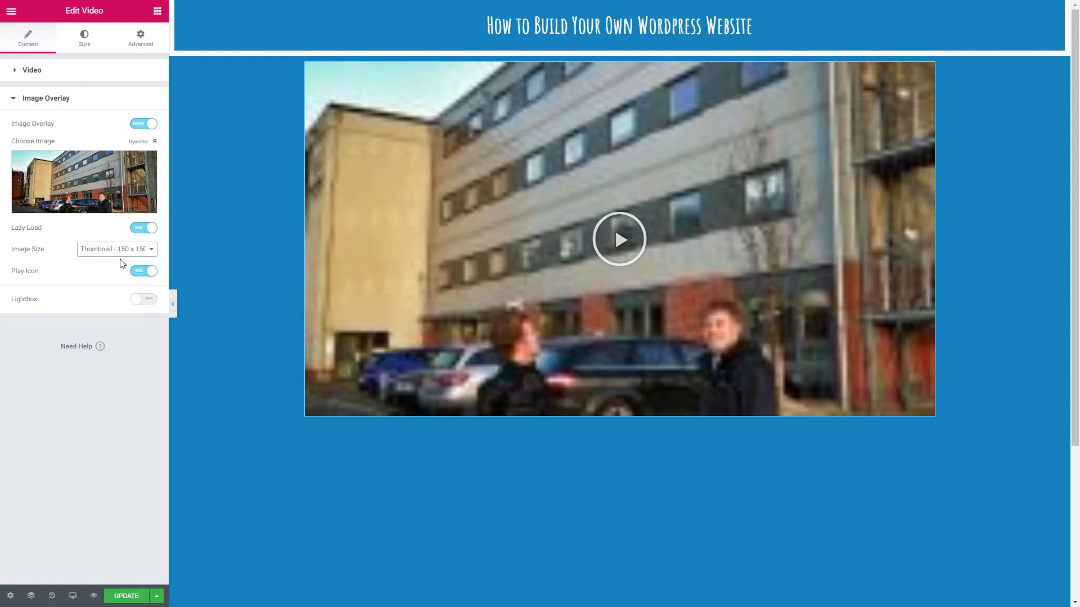
left_click(115, 252)
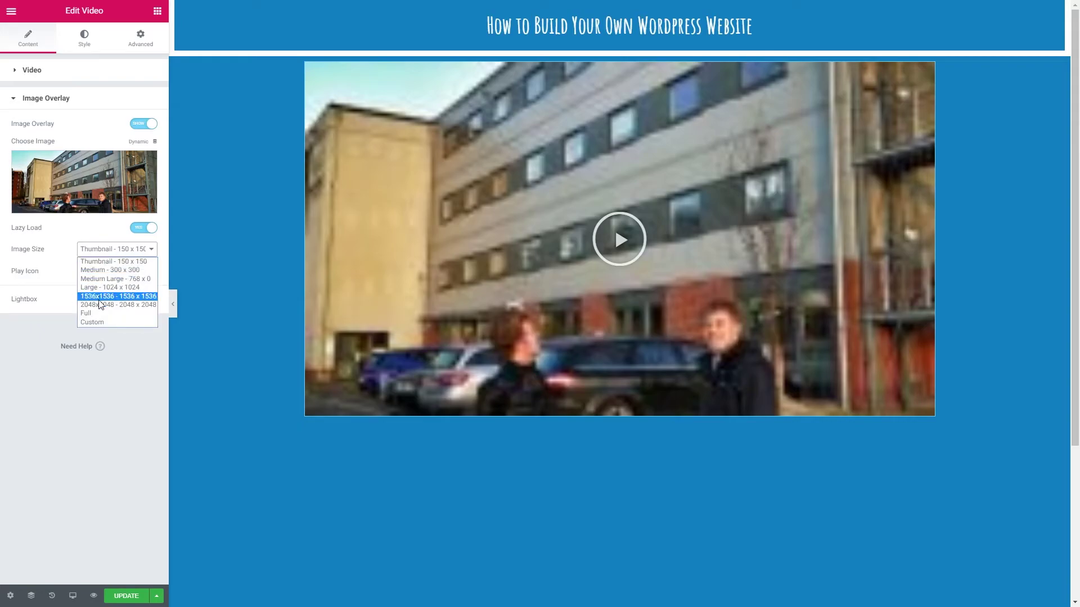
left_click(98, 311)
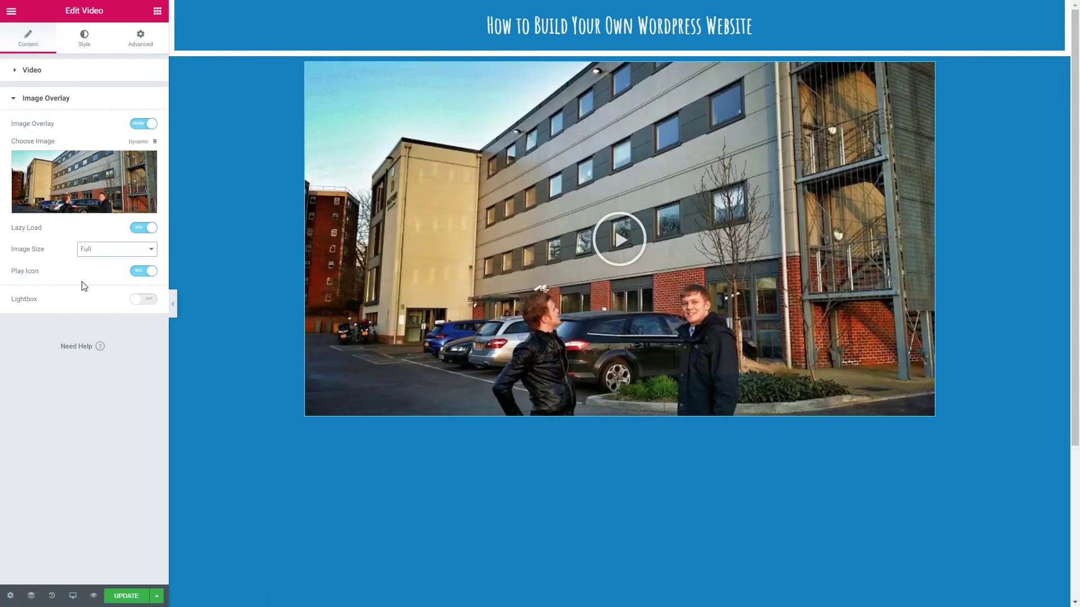
left_click(147, 273)
Step: Try the video in a Lightbox popup, then switch Lightbox back off
left_click(144, 302)
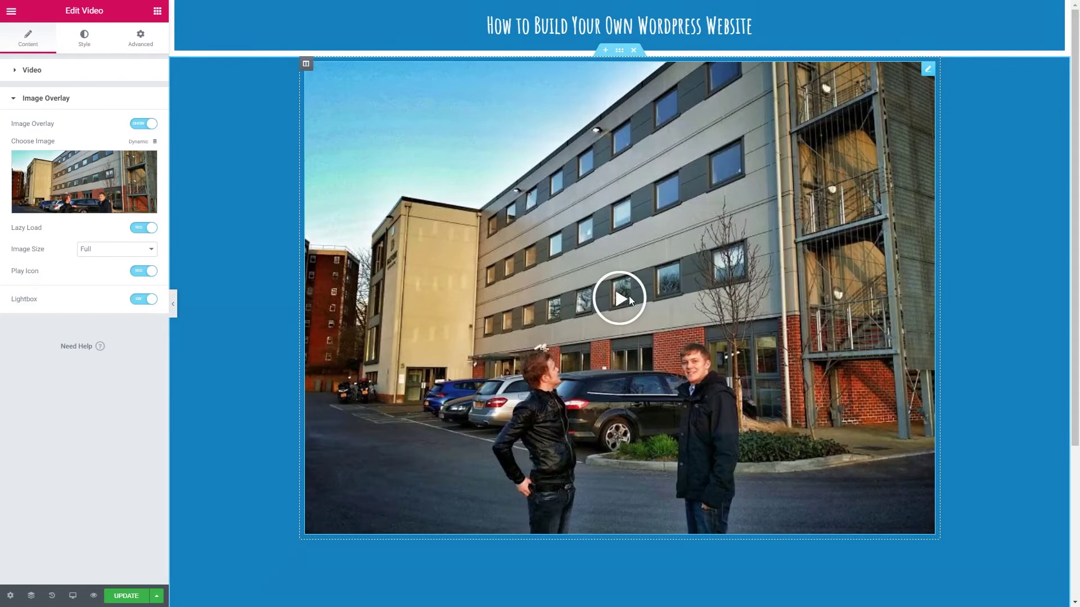
left_click(629, 296)
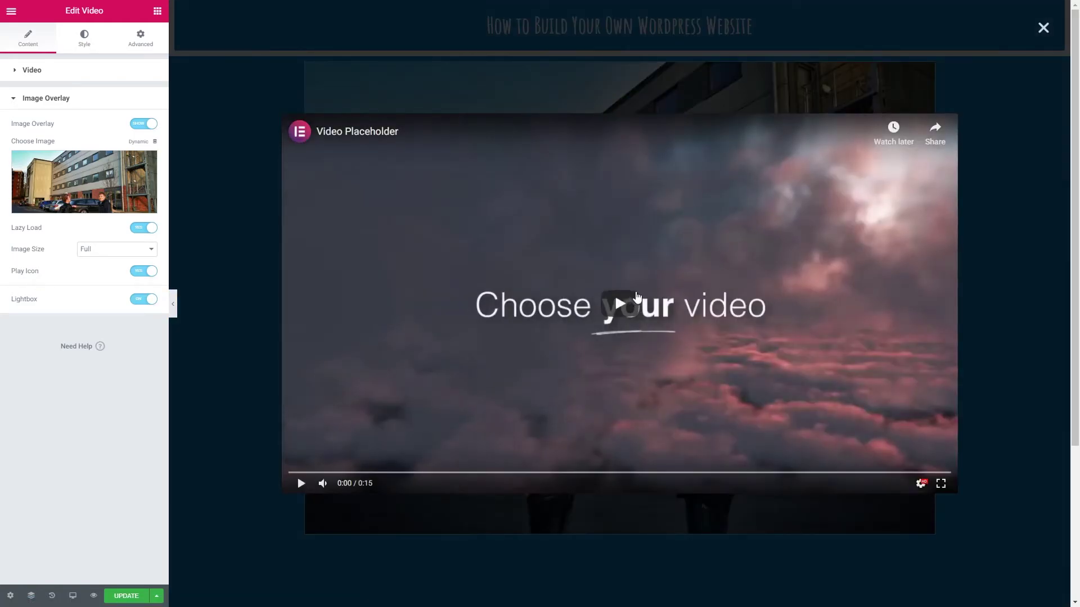
left_click(1043, 28)
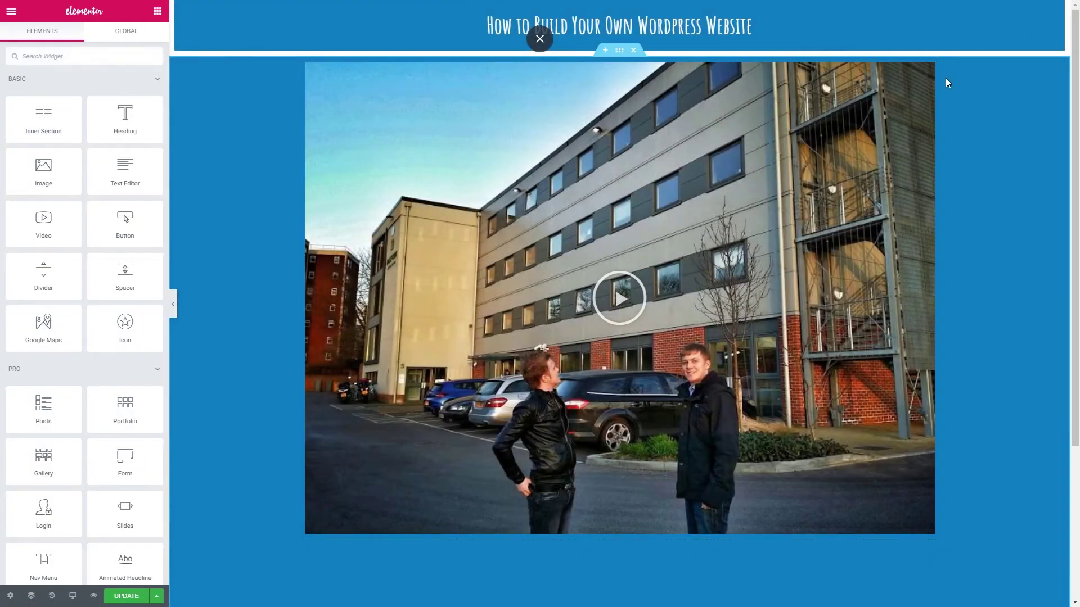
left_click(929, 72)
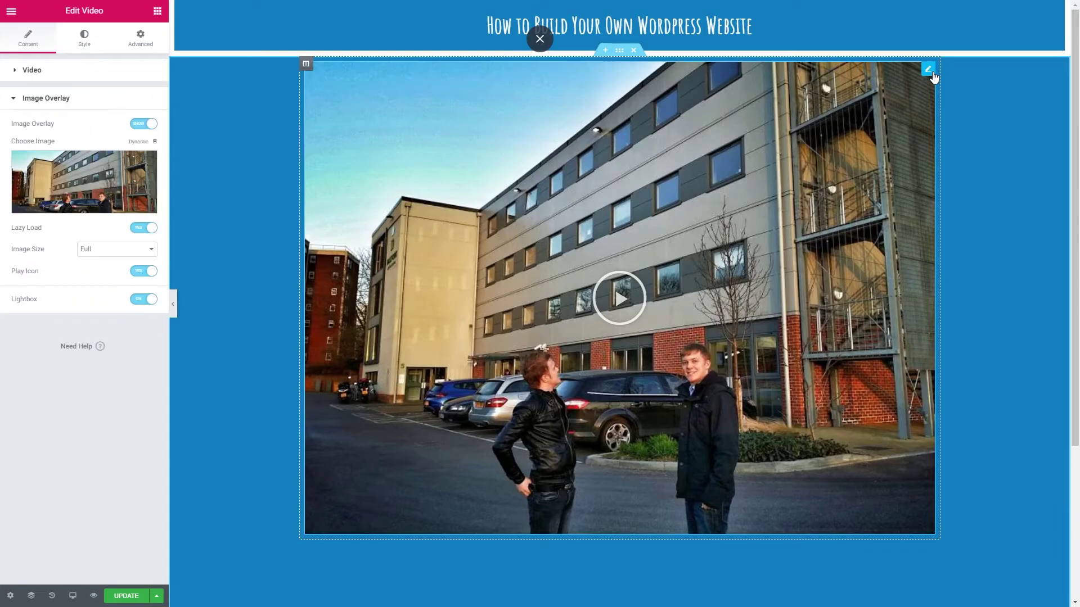
left_click(150, 299)
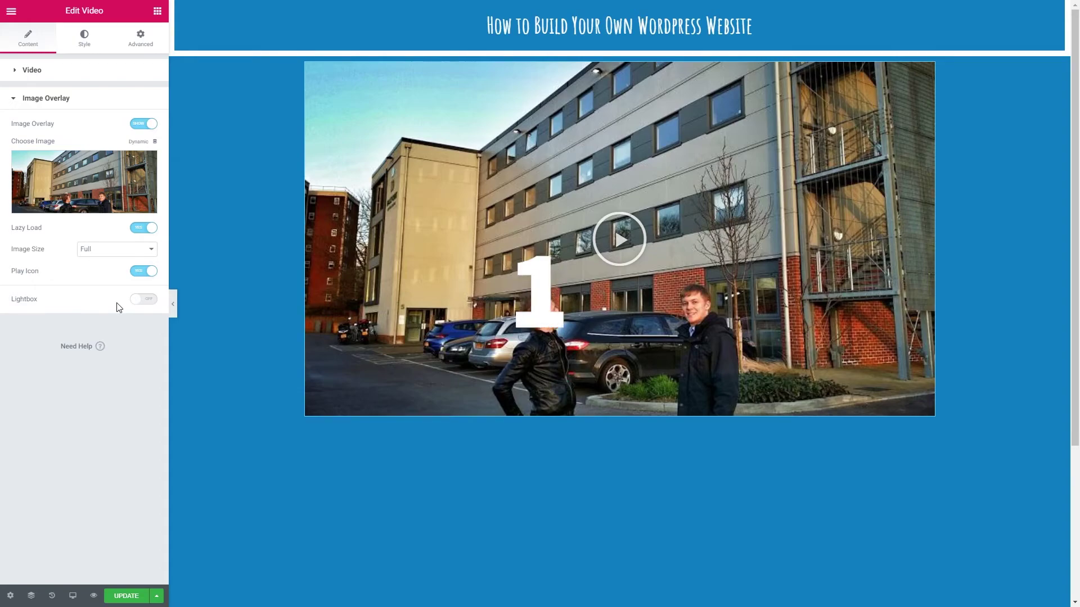
Step: Set the video's Aspect Ratio to 1:1, play the preview, then return it to 16:9
left_click(86, 49)
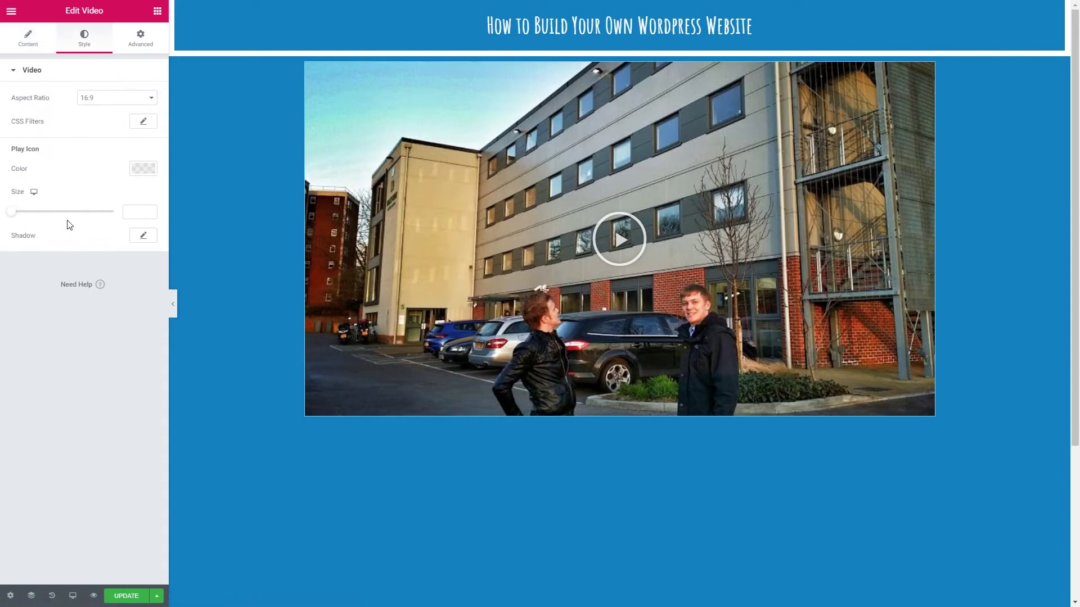
left_click(103, 102)
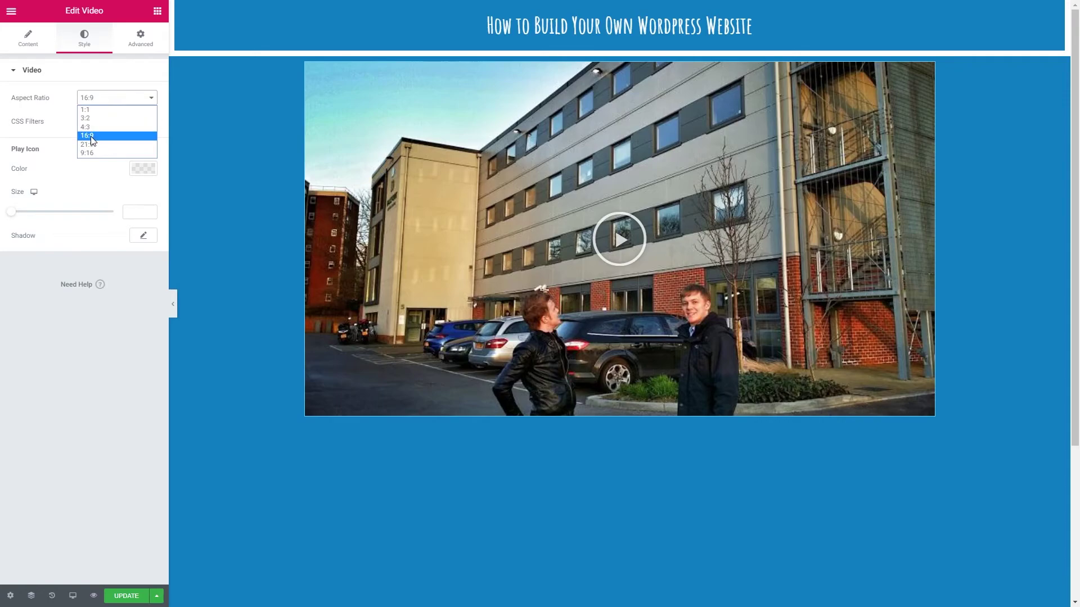
left_click(88, 110)
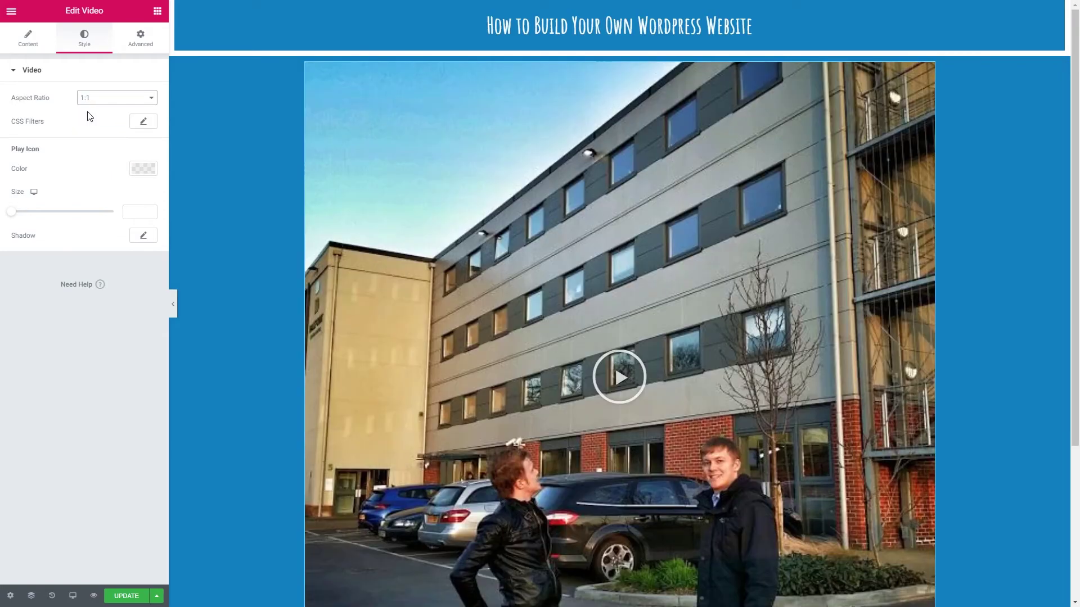
scroll(632, 248, "down", 2)
scroll(632, 249, "down", 1)
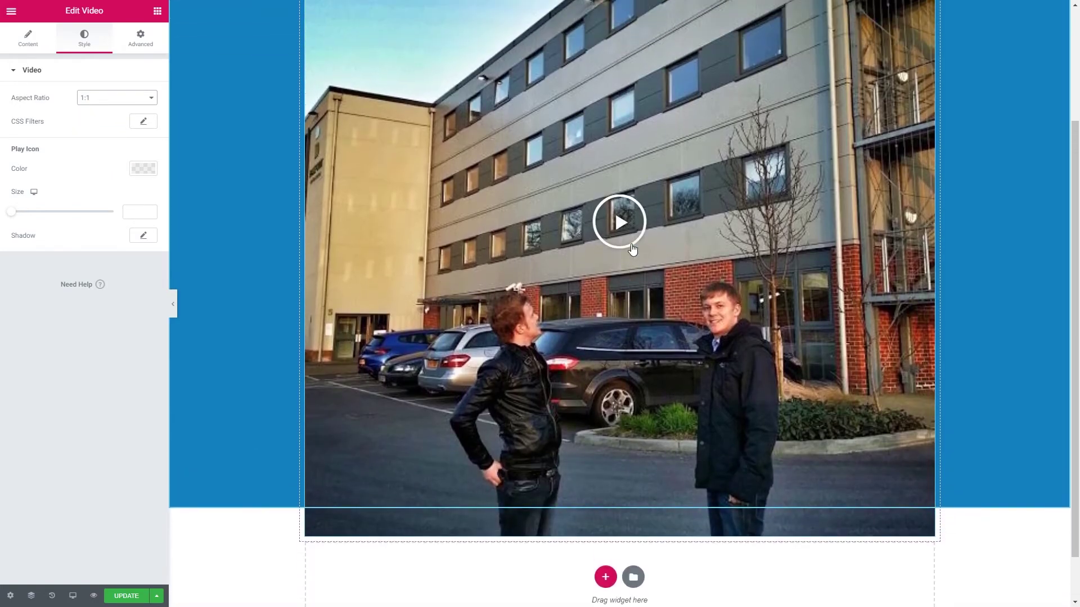
left_click(616, 246)
scroll(388, 331, "up", 2)
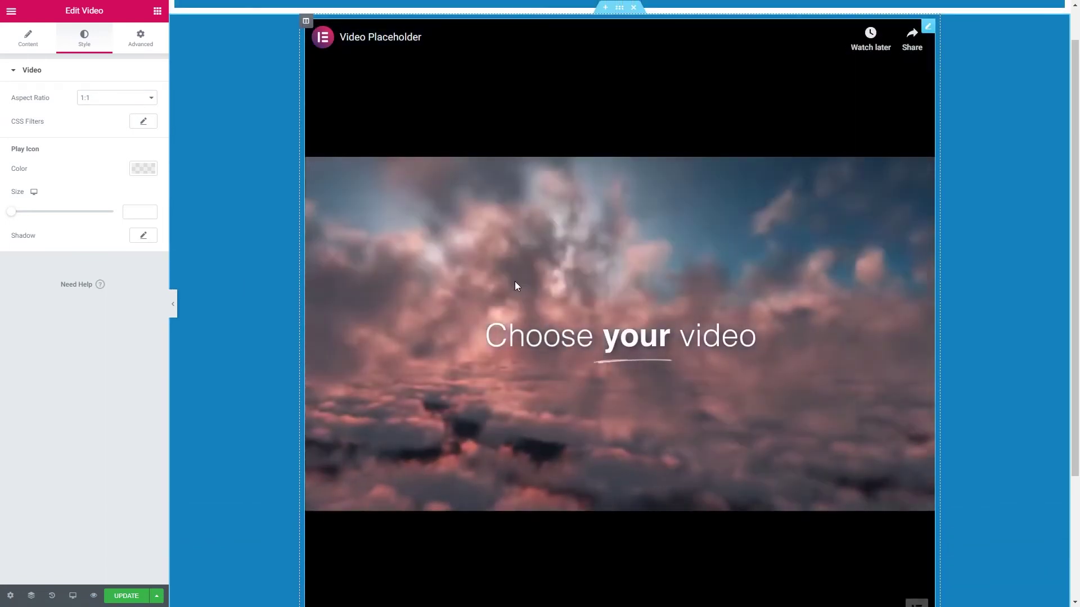
left_click(116, 98)
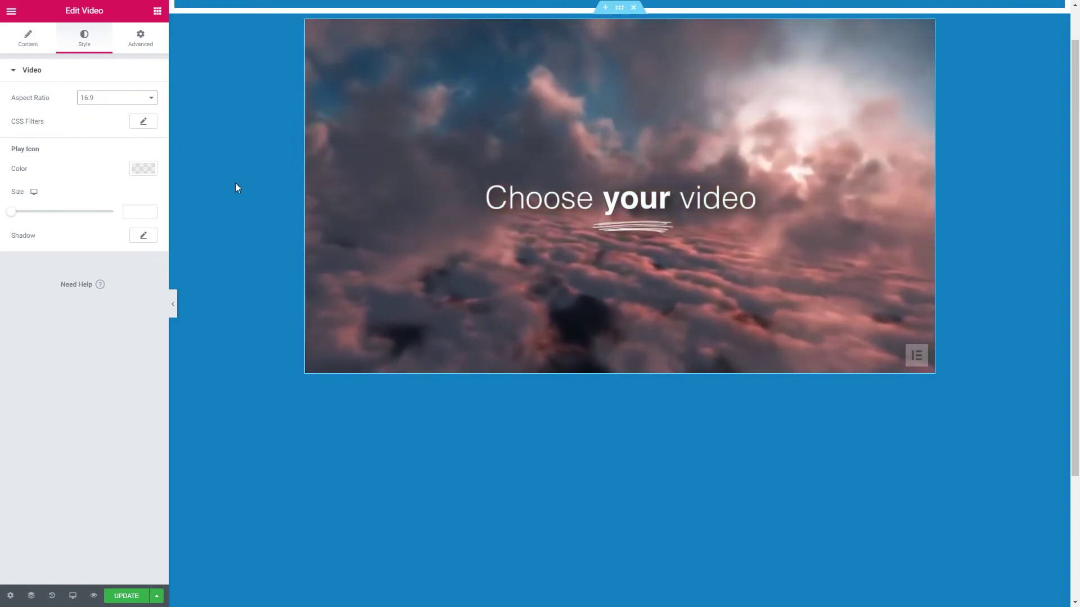
scroll(235, 184, "up", 1)
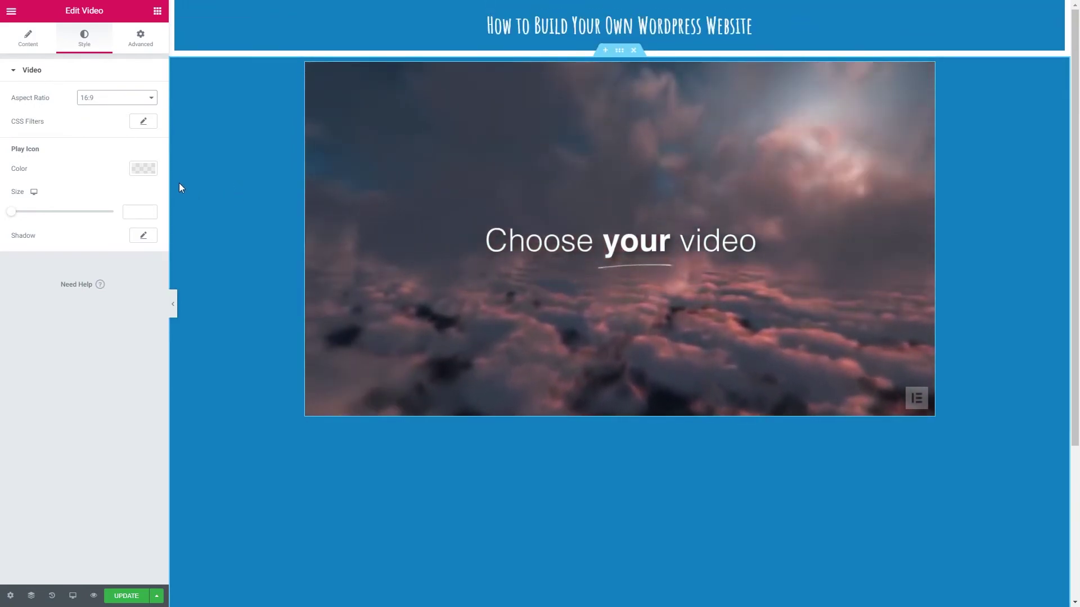
left_click(142, 121)
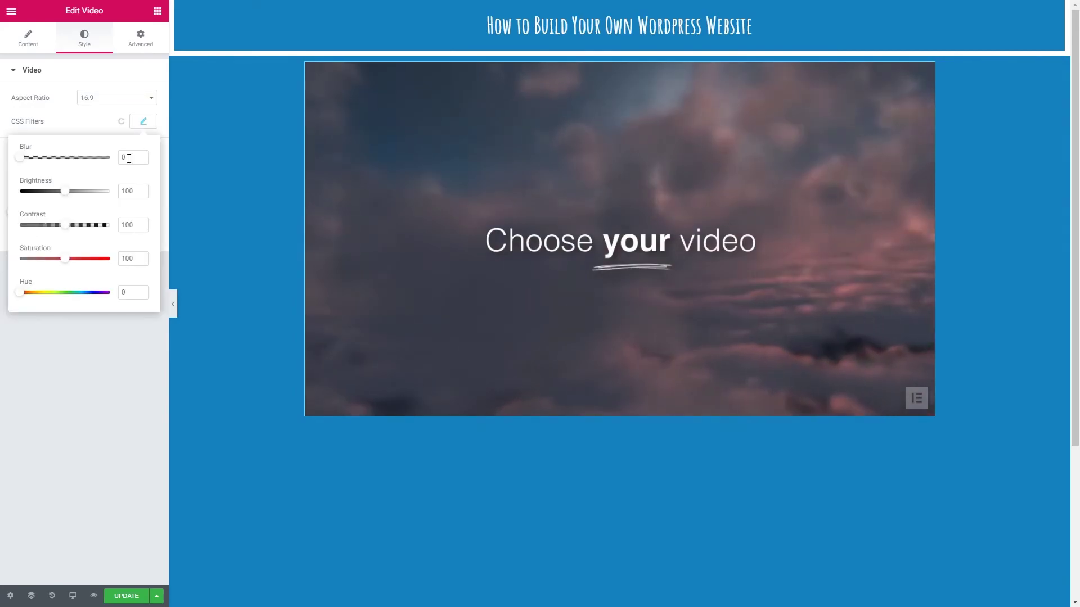
mouse_move(19, 158)
left_mouse_down()
mouse_move(67, 161)
mouse_move(21, 159)
left_mouse_up()
left_click_drag(65, 192, 82, 192)
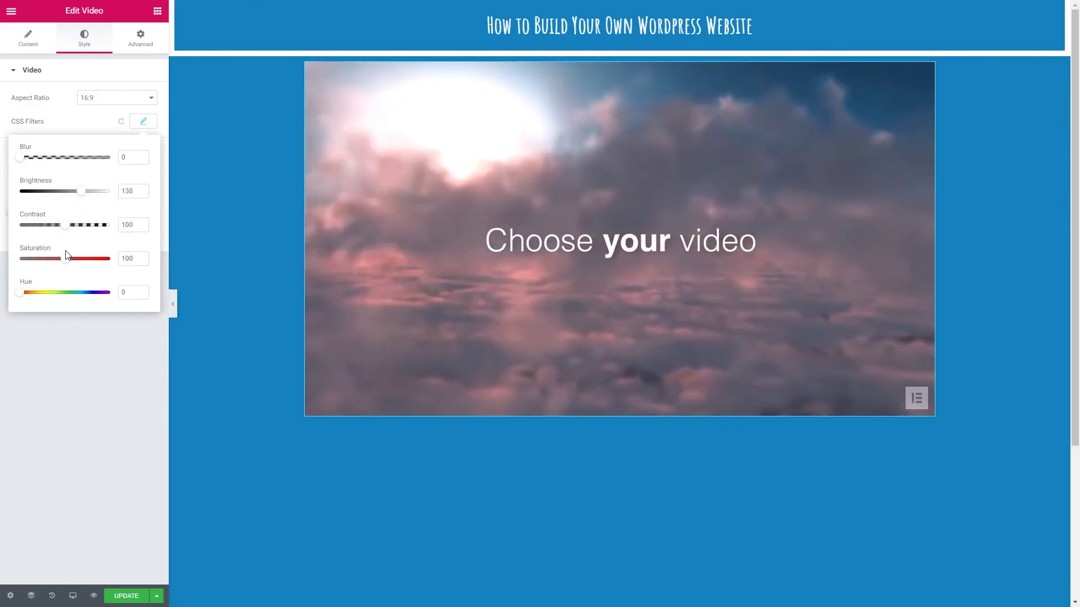
mouse_move(66, 256)
left_mouse_down()
mouse_move(34, 260)
mouse_move(90, 260)
mouse_move(76, 259)
left_mouse_up()
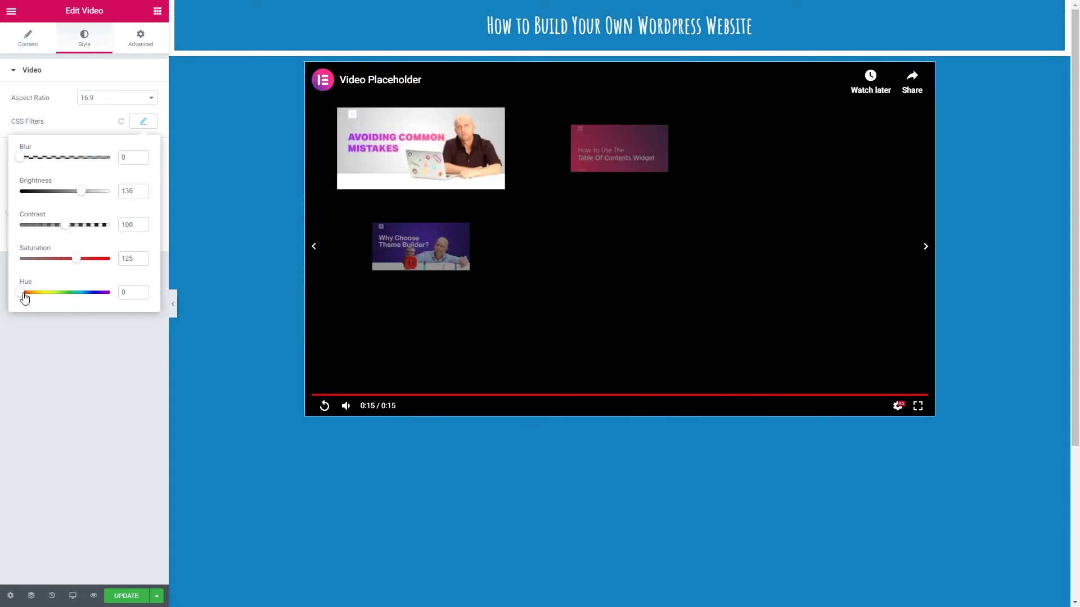
left_click(325, 405)
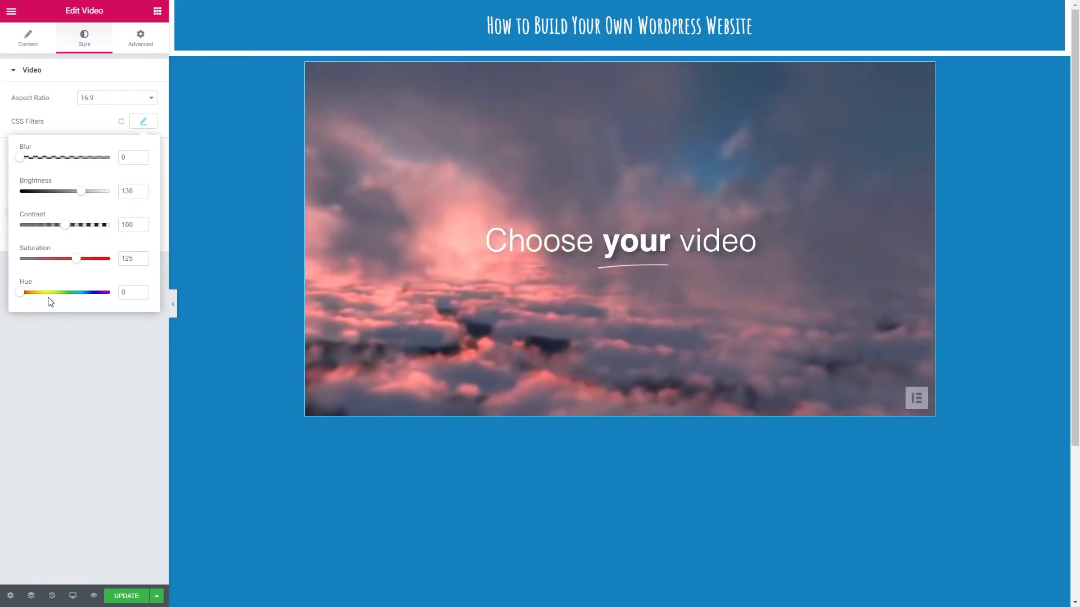
left_click_drag(20, 292, 64, 299)
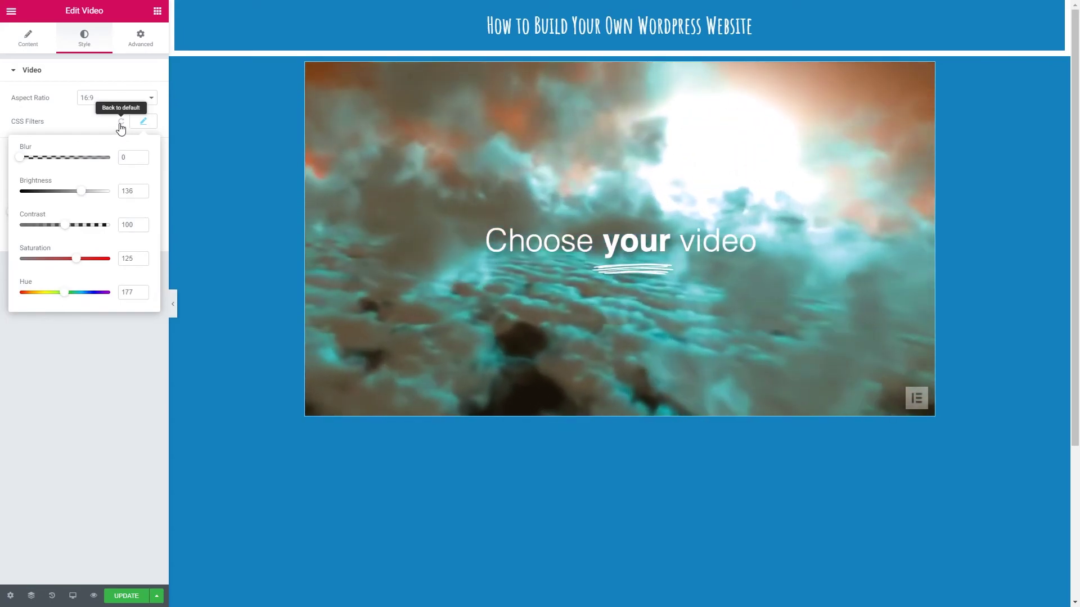
left_click(121, 124)
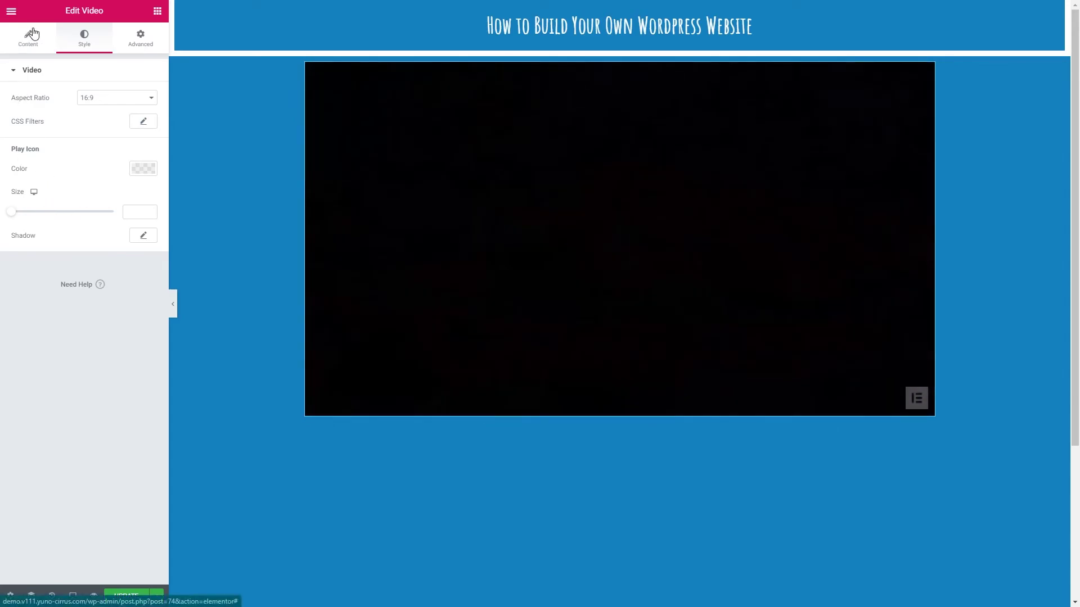
Step: Restart the preview and re-enable the building photo Image Overlay on the video
left_click(32, 35)
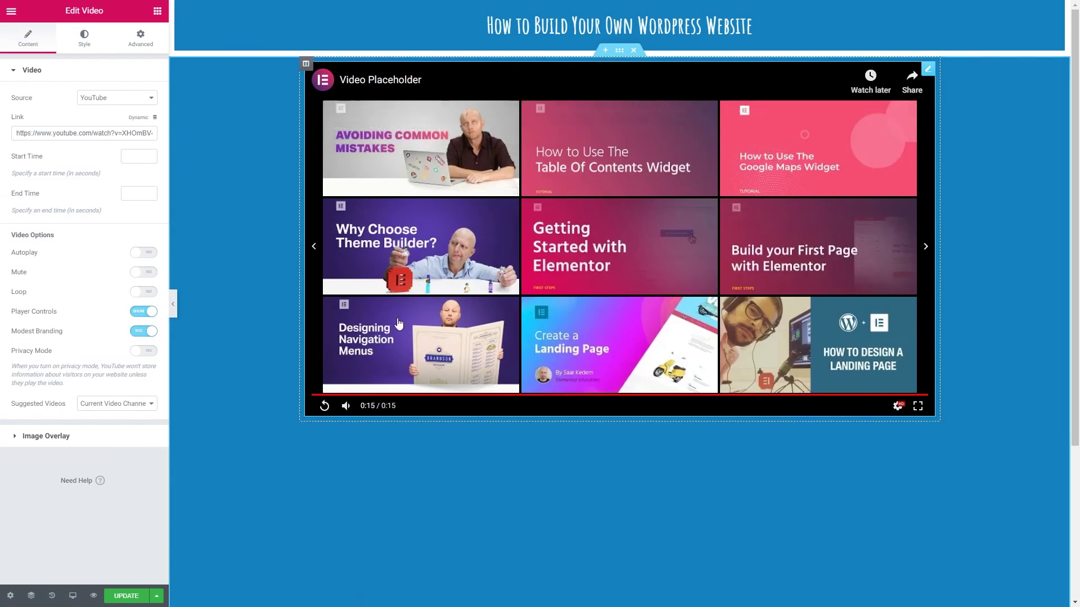
left_click(324, 407)
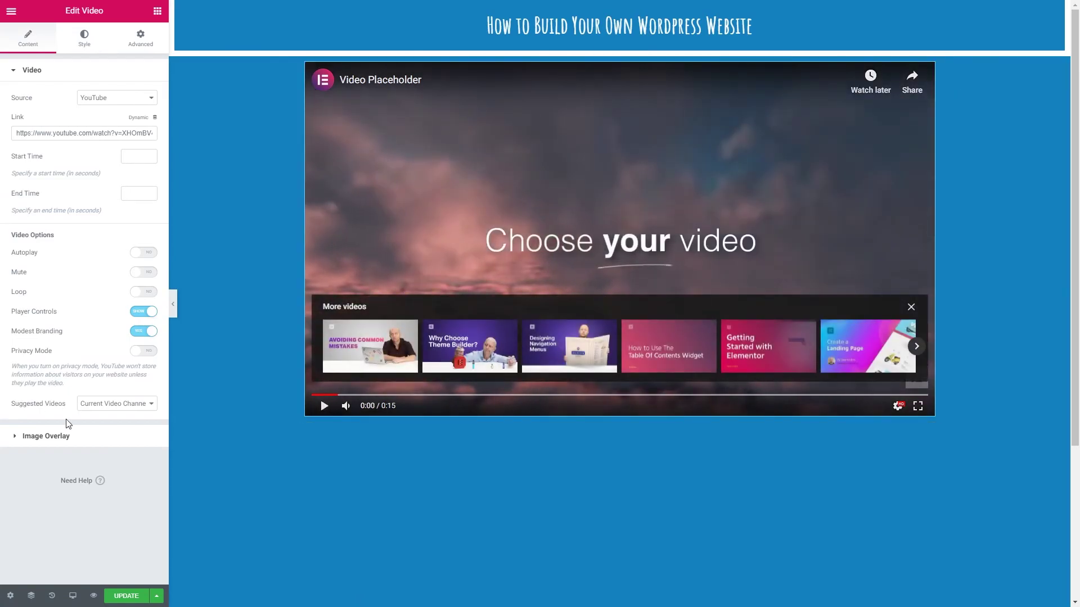
left_click(61, 436)
left_click(135, 273)
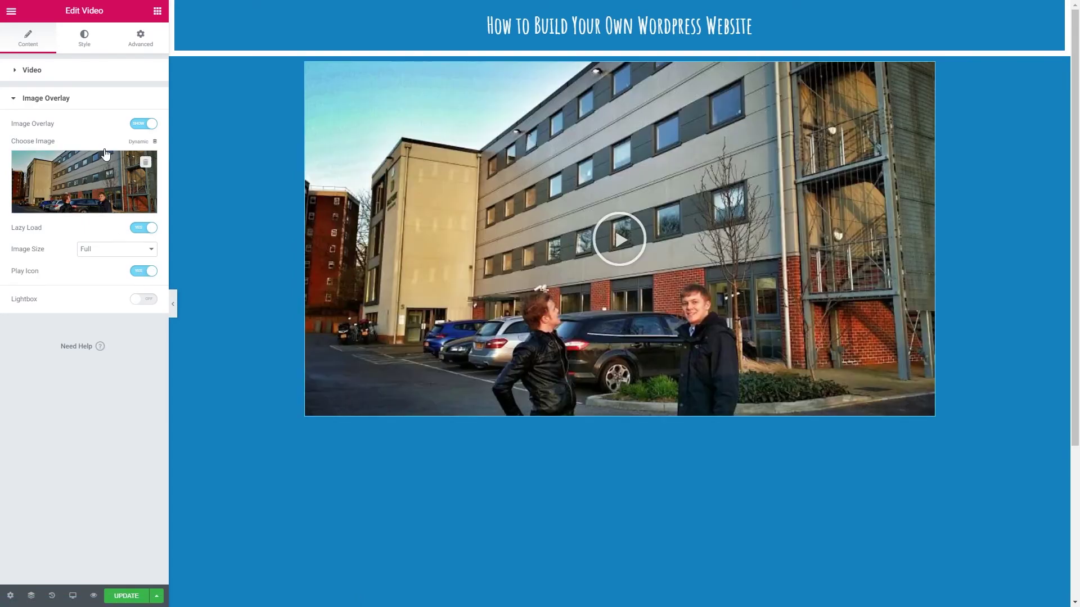
Step: Set the Play Icon Color to the green swatch, #23A455
left_click(85, 45)
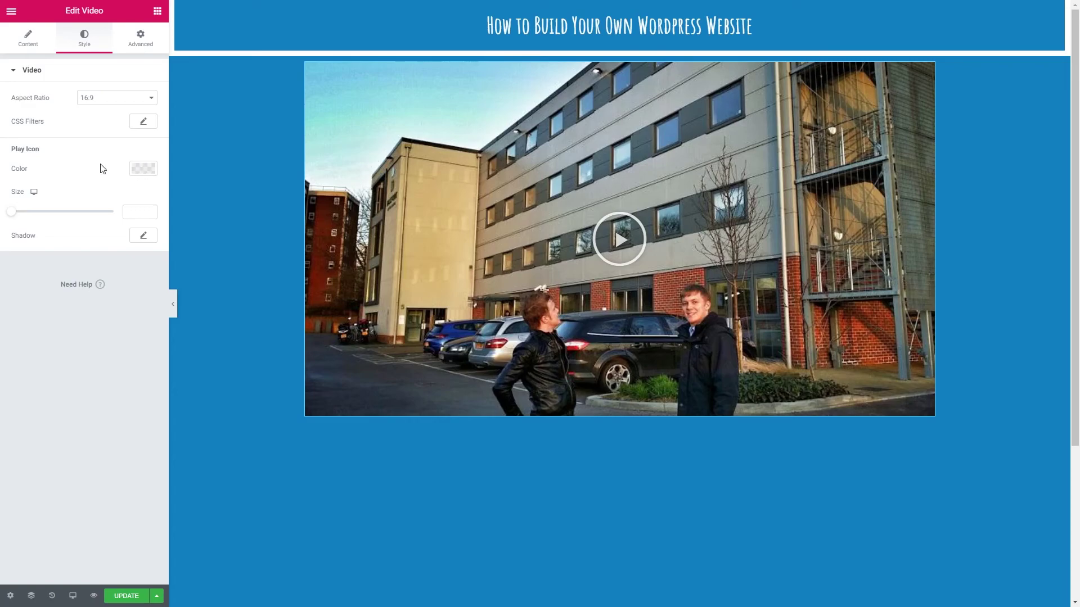
left_click(144, 168)
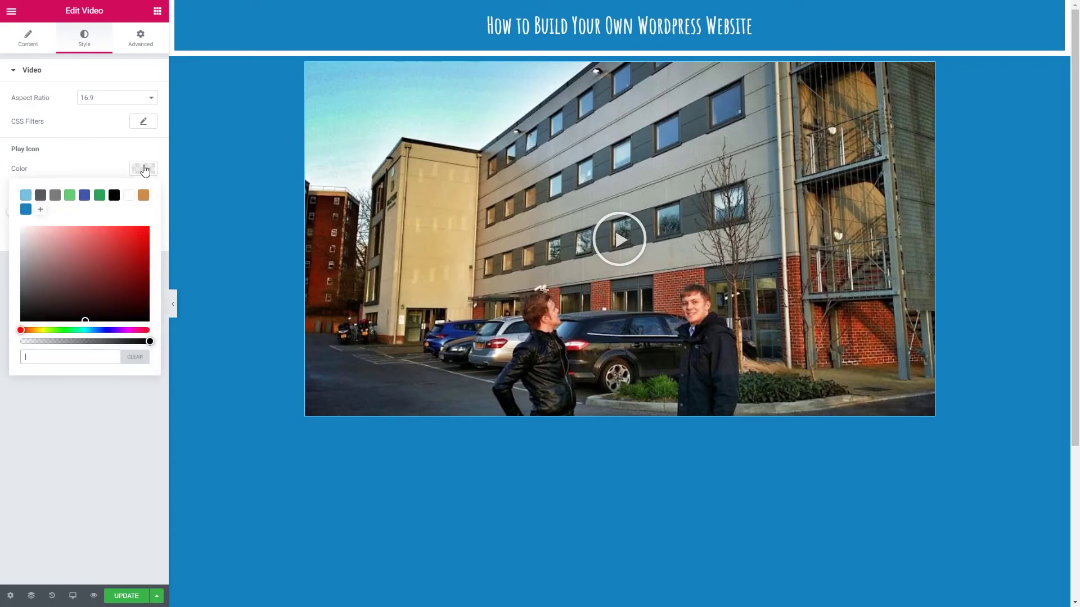
left_click(99, 201)
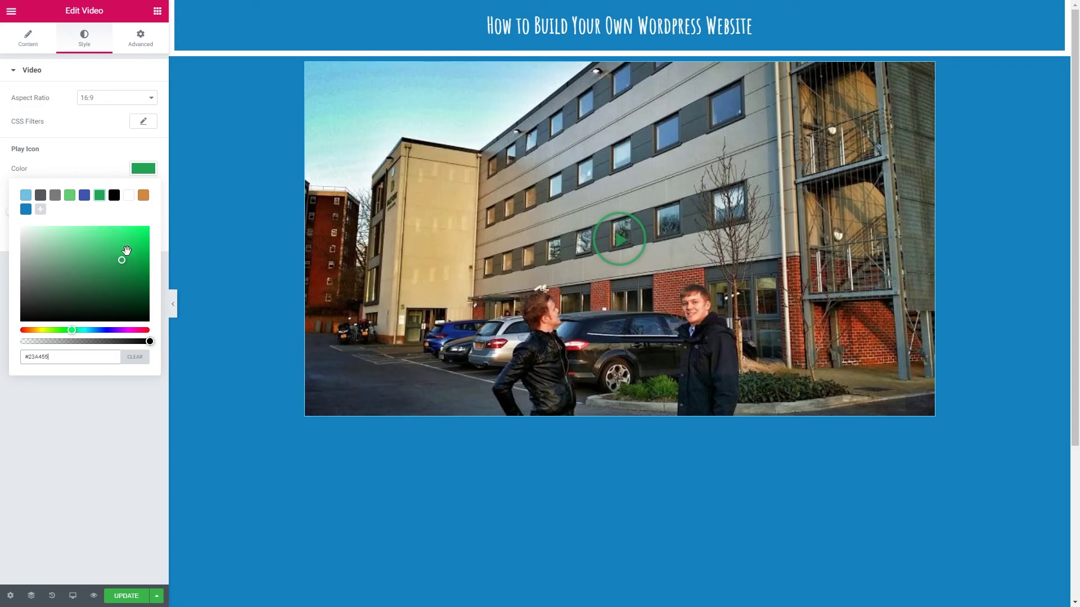
Step: Close the play icon colour picker and reset the icon's shadow to its default
left_click(145, 172)
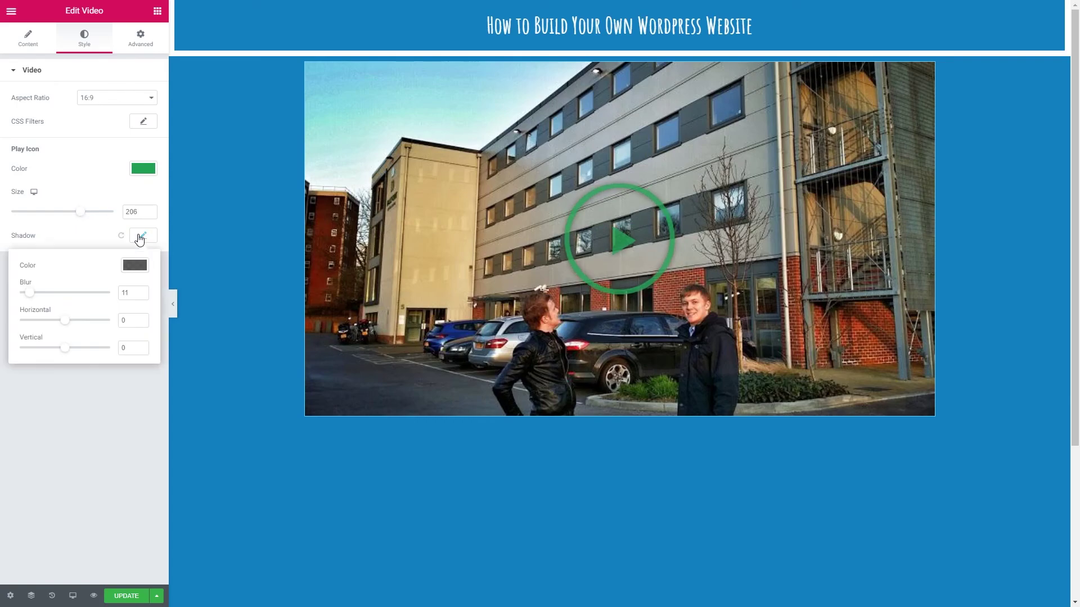
left_click(139, 266)
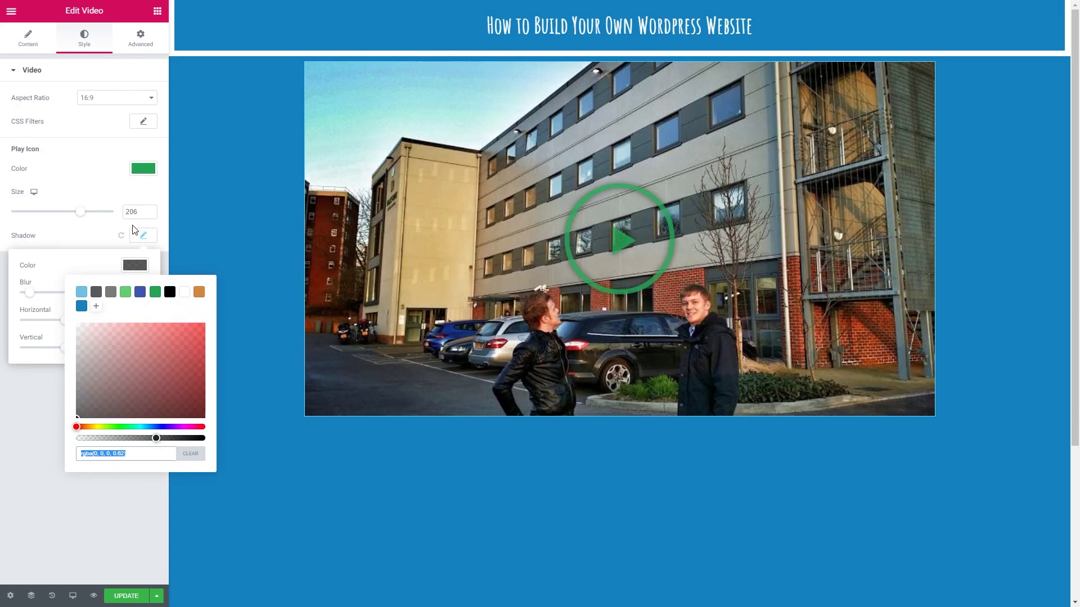
left_click(123, 236)
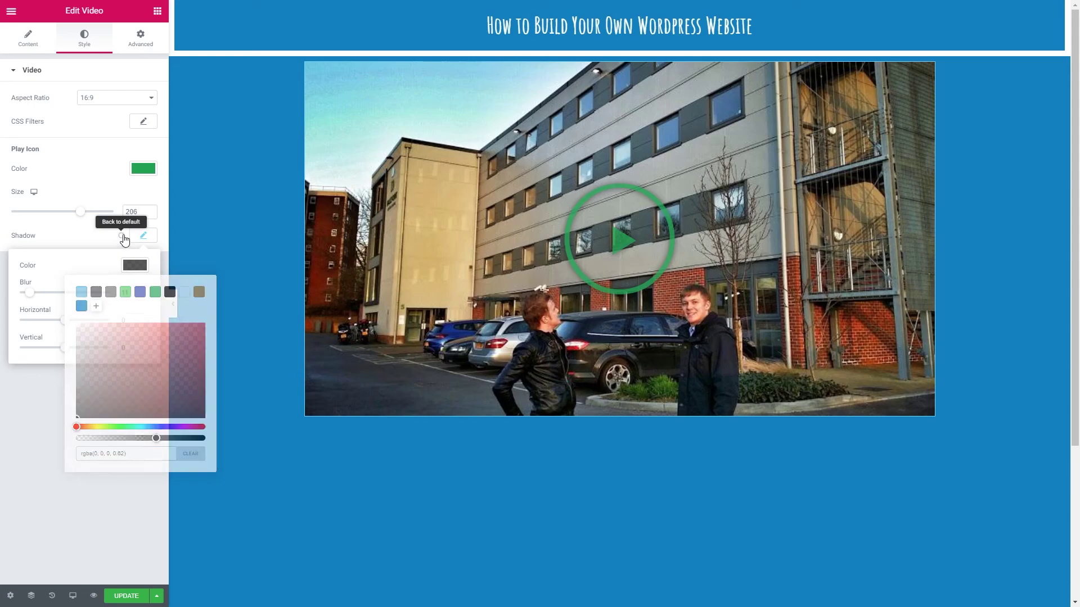